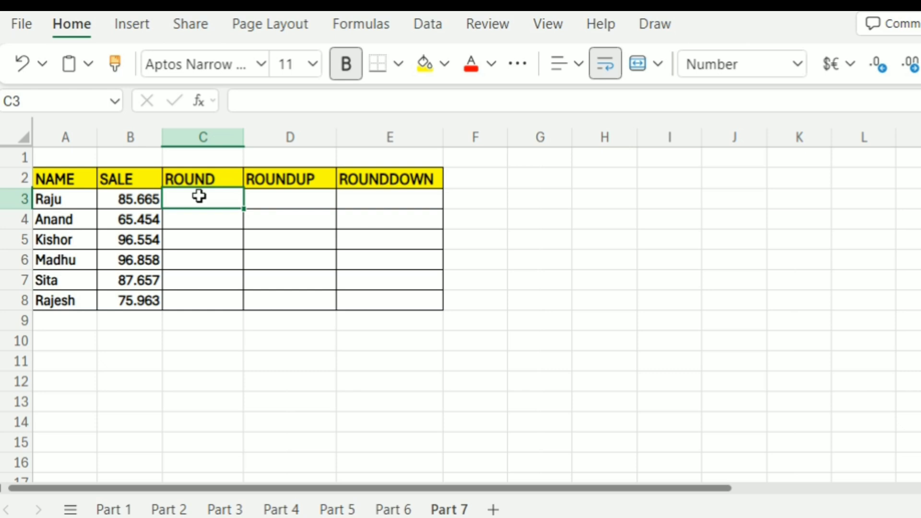
Step: Display the sale value in cell B3 with no decimal places
key(Left)
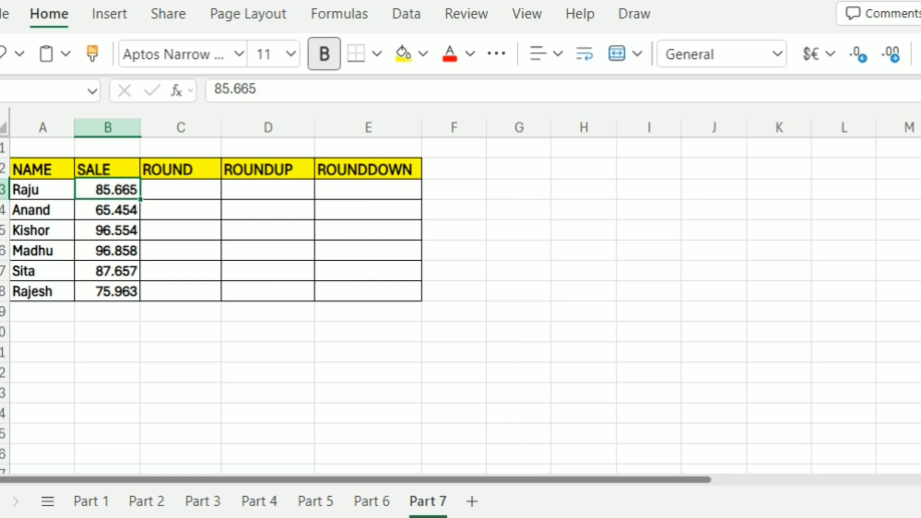
click(167, 244)
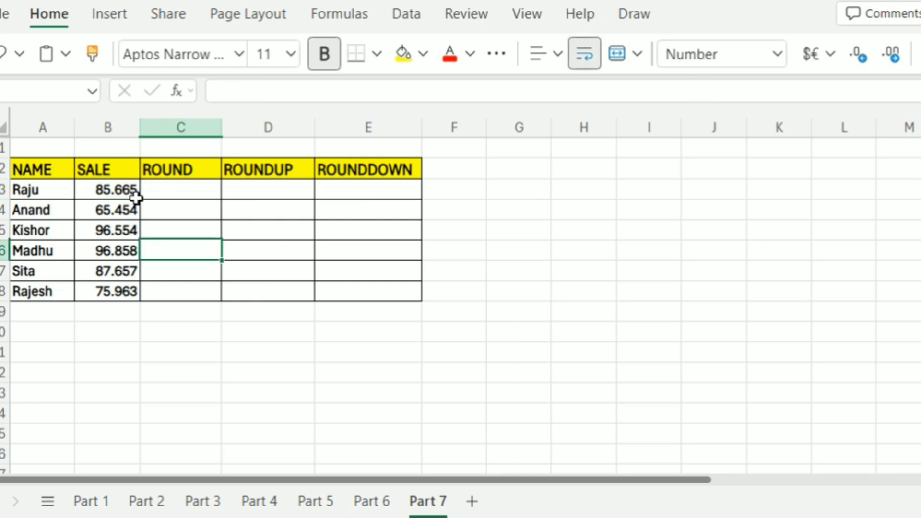
click(128, 193)
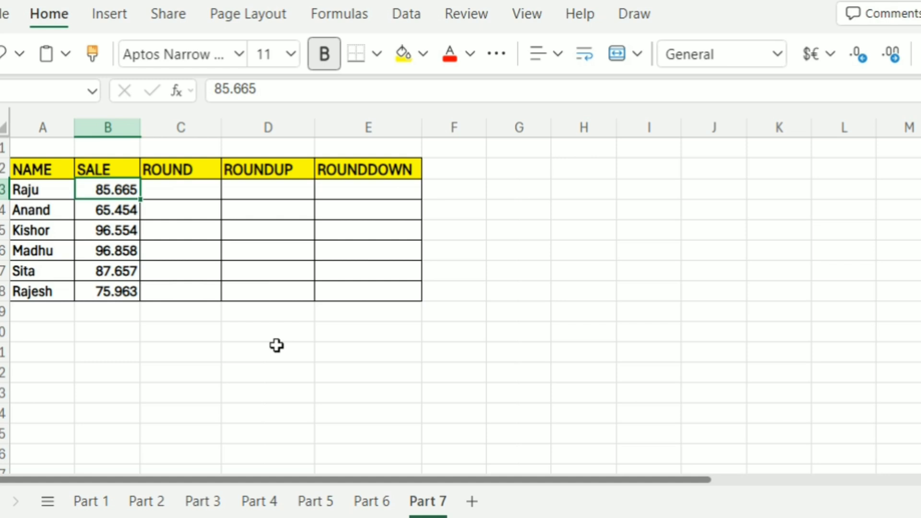
click(862, 58)
click(862, 58)
click(862, 59)
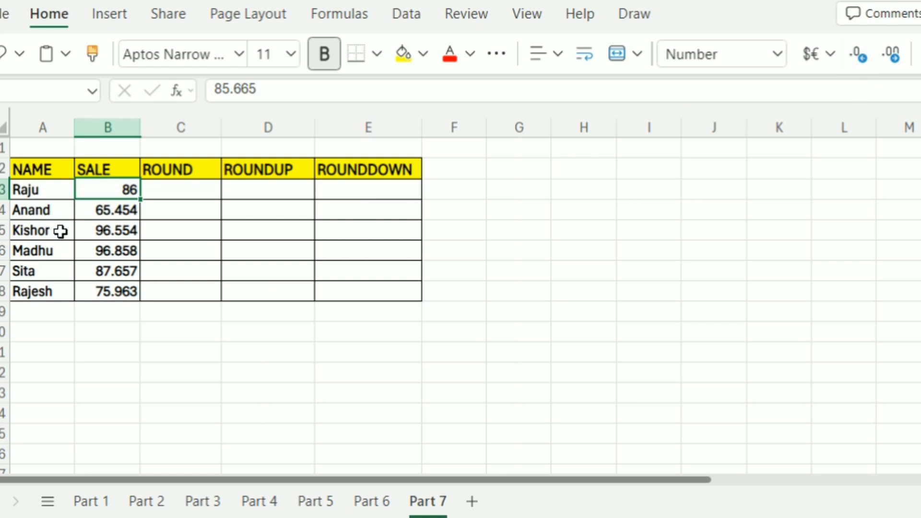
Step: Reduce the remaining sale values in B4:B8 to zero displayed decimal places
drag(124, 209, 117, 288)
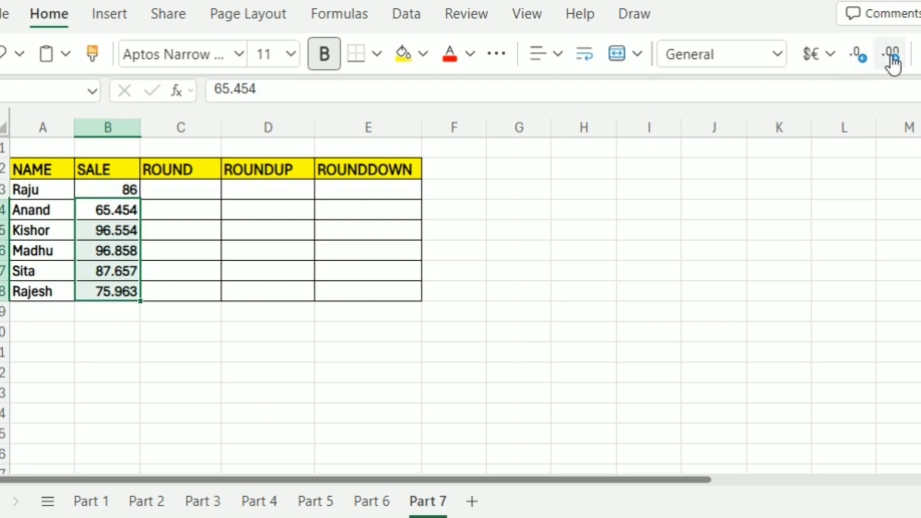
click(859, 55)
click(859, 55)
click(859, 55)
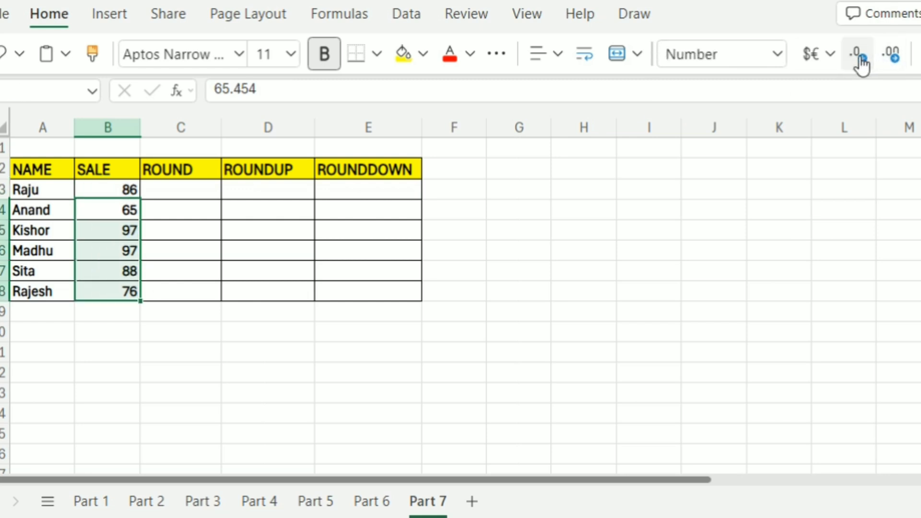
click(163, 390)
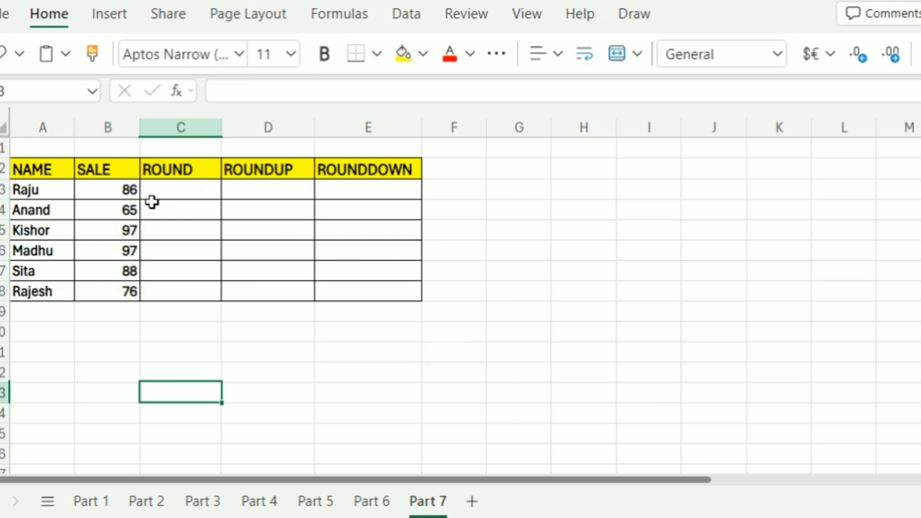
click(116, 187)
drag(115, 187, 122, 295)
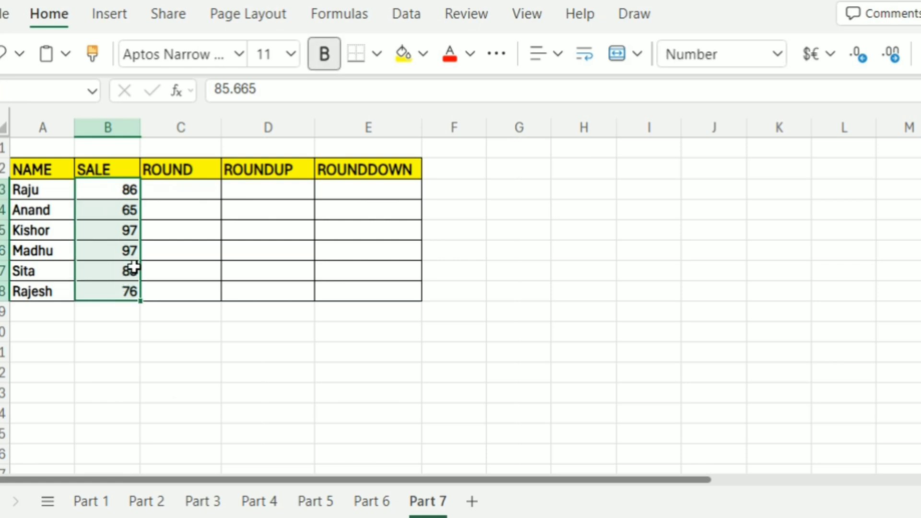
click(143, 329)
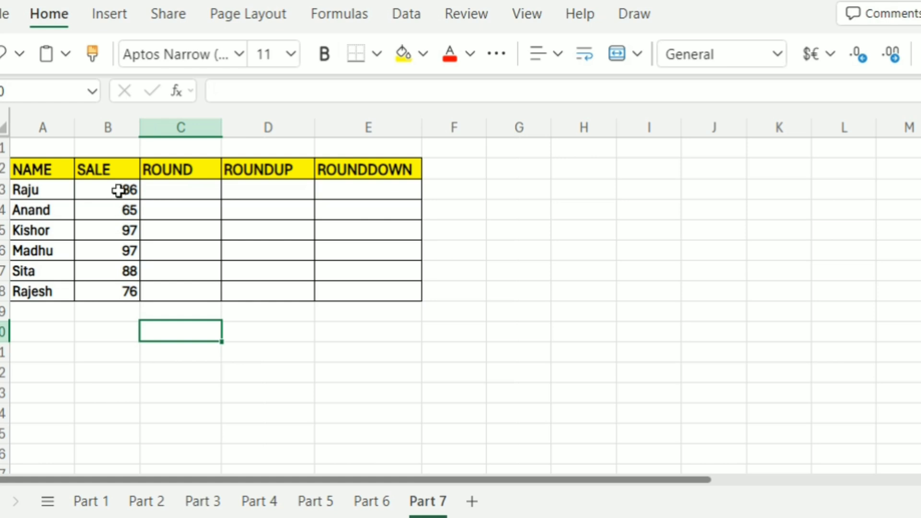
click(117, 190)
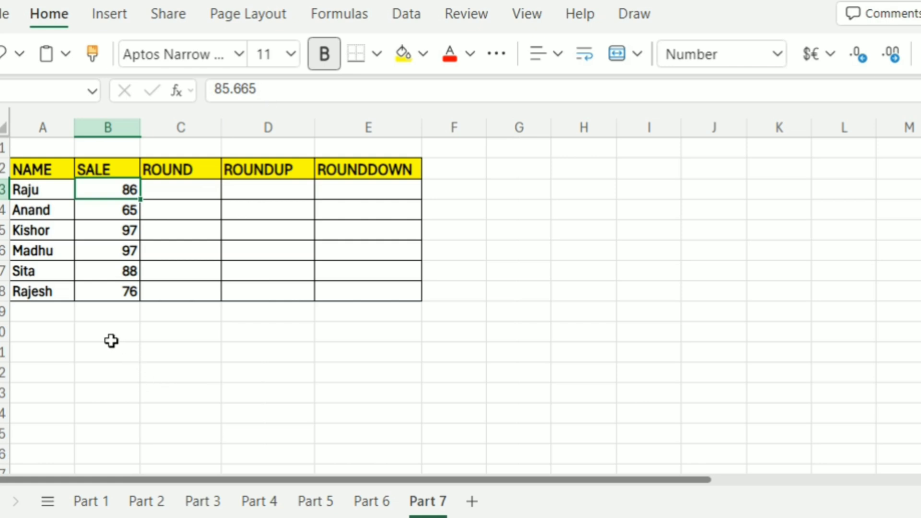
Step: Enter the formula =B3*10 in cell B11 and compare it with cell B3
click(113, 356)
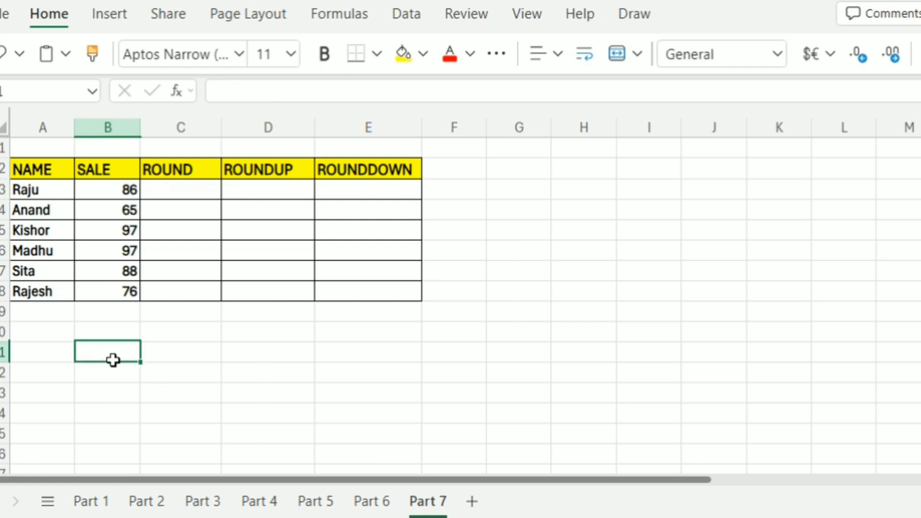
text(=)
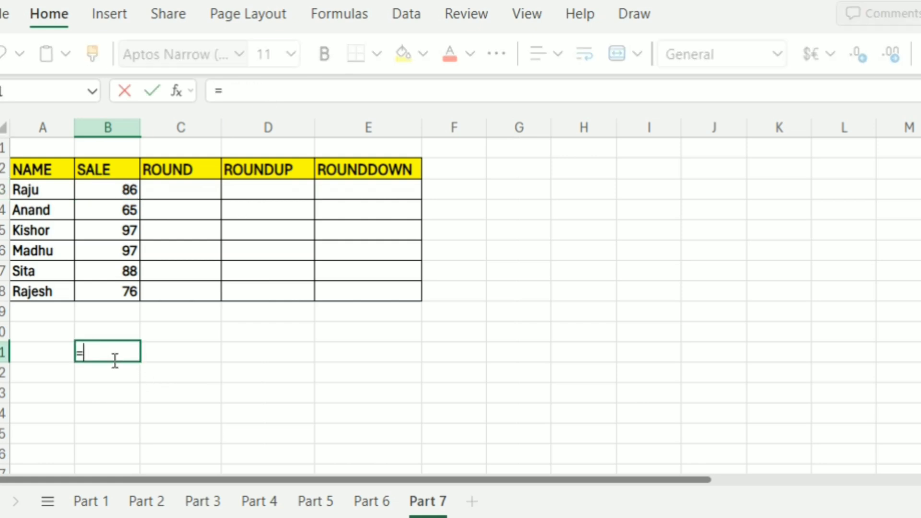
click(117, 190)
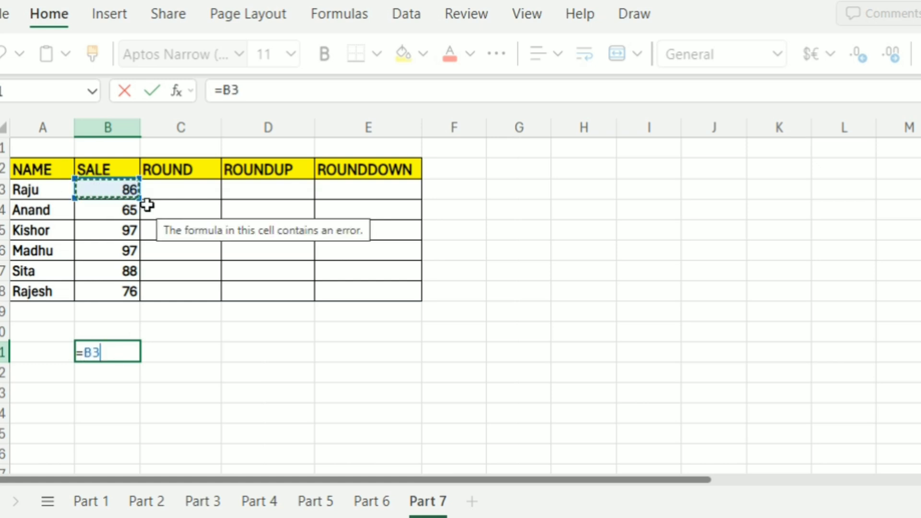
text(*10)
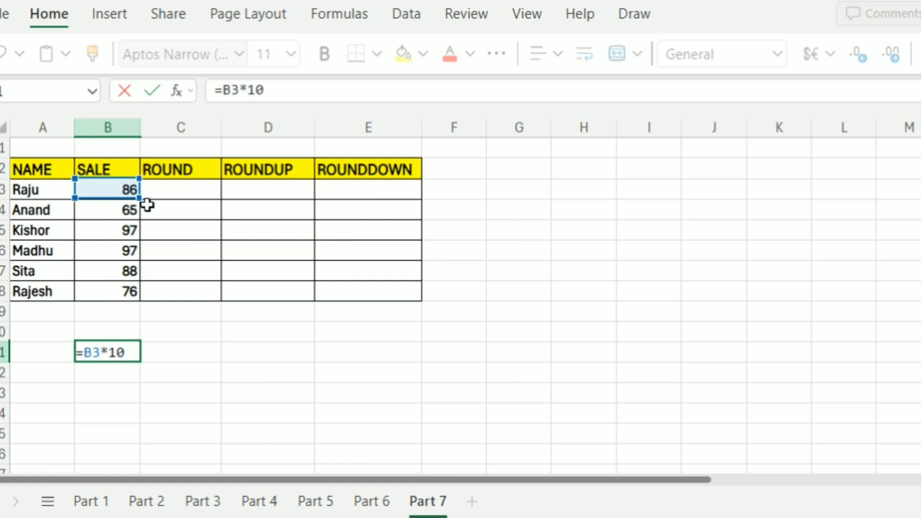
key(Return)
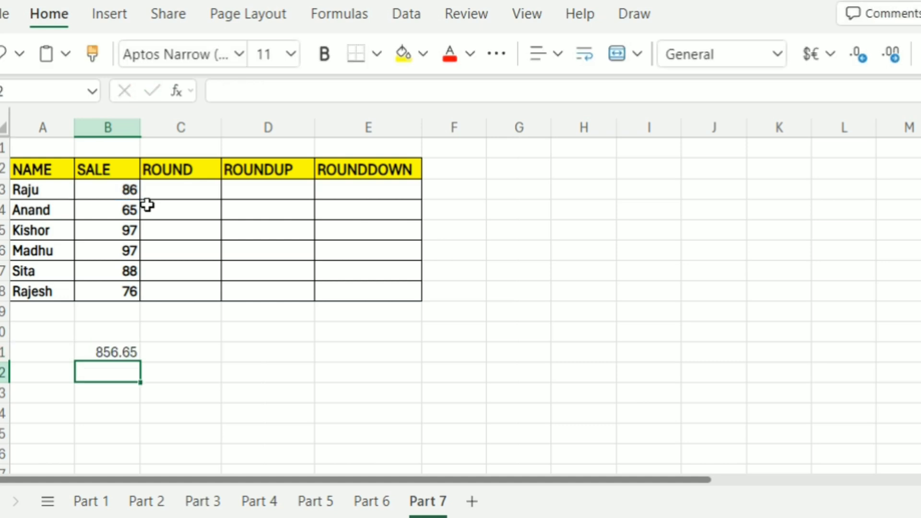
click(128, 192)
click(129, 358)
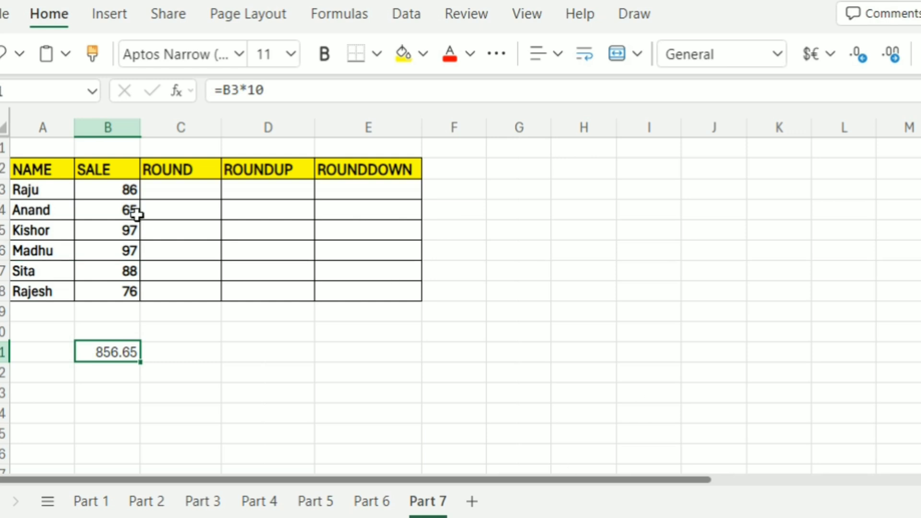
Step: Restore three displayed decimal places for all sale values in B3:B8
drag(128, 185, 126, 294)
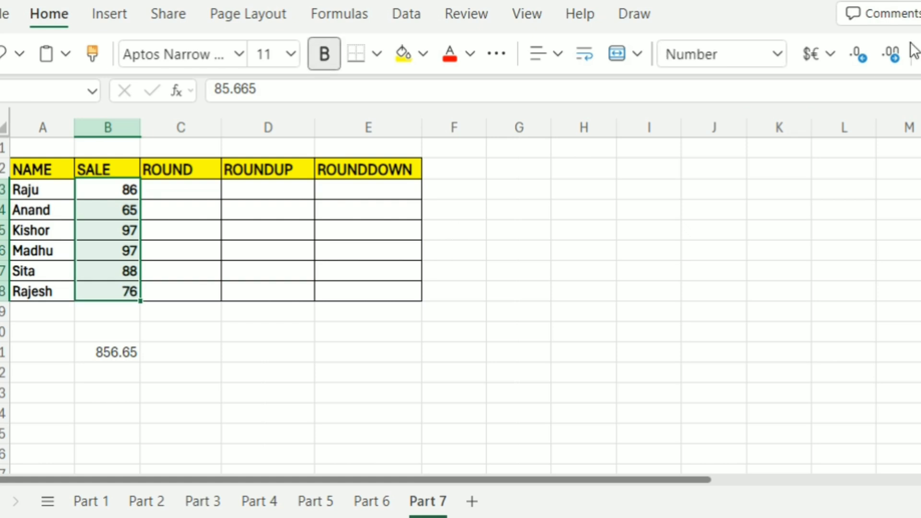
click(893, 56)
click(894, 57)
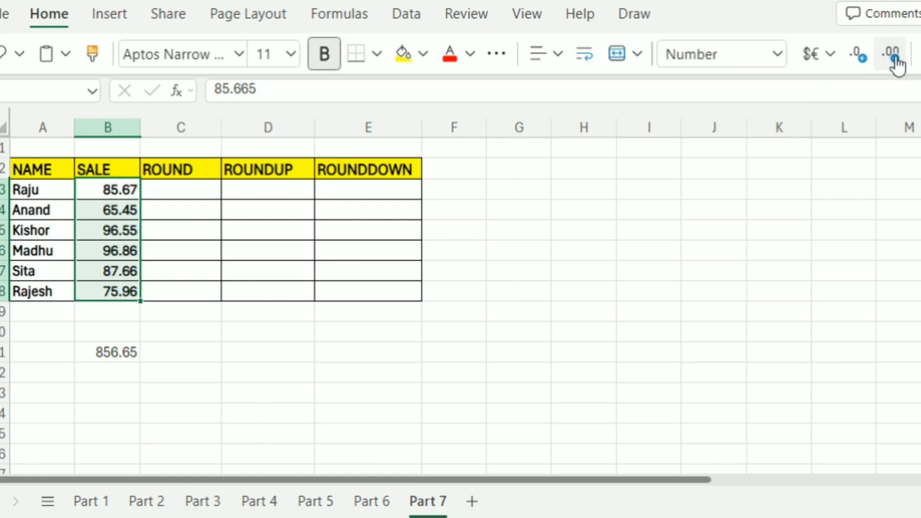
click(894, 57)
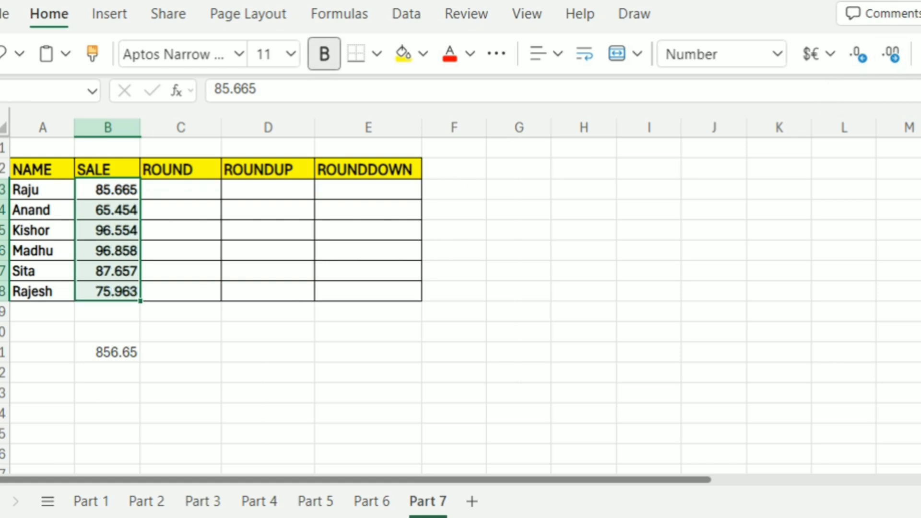
Step: Enter =ROUND(B3,0) in cell C3 to round the first sale value to a whole number
click(171, 198)
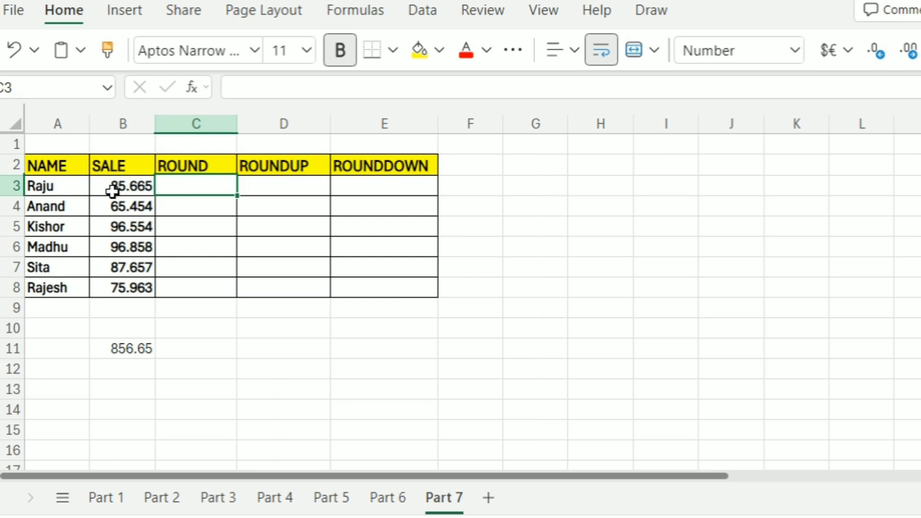
click(124, 187)
click(187, 185)
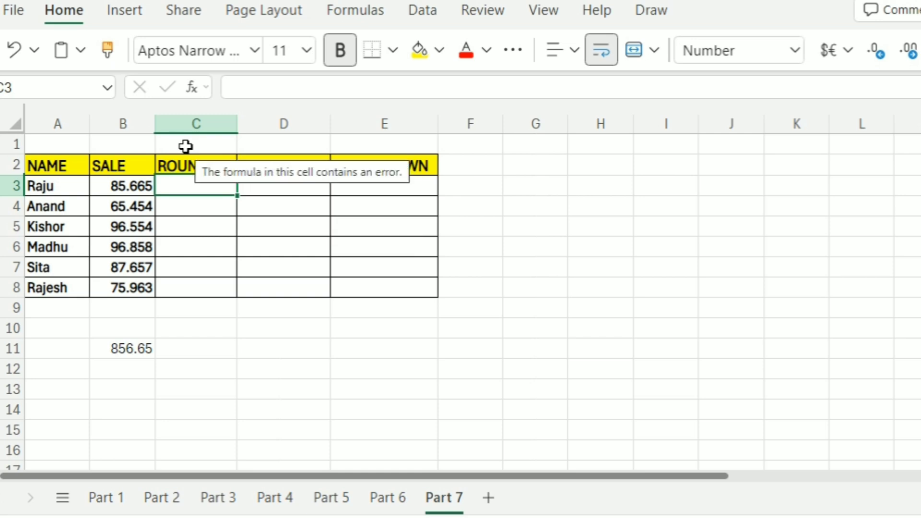
text(=round)
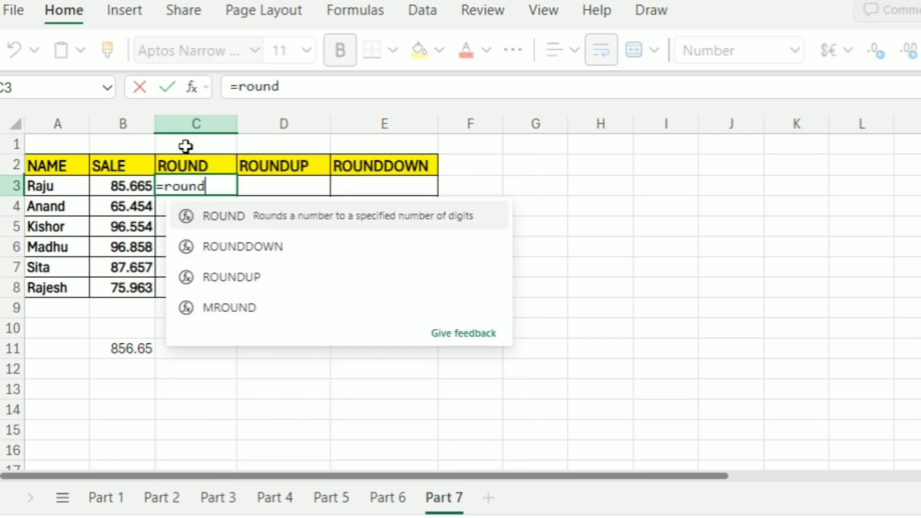
key(Tab)
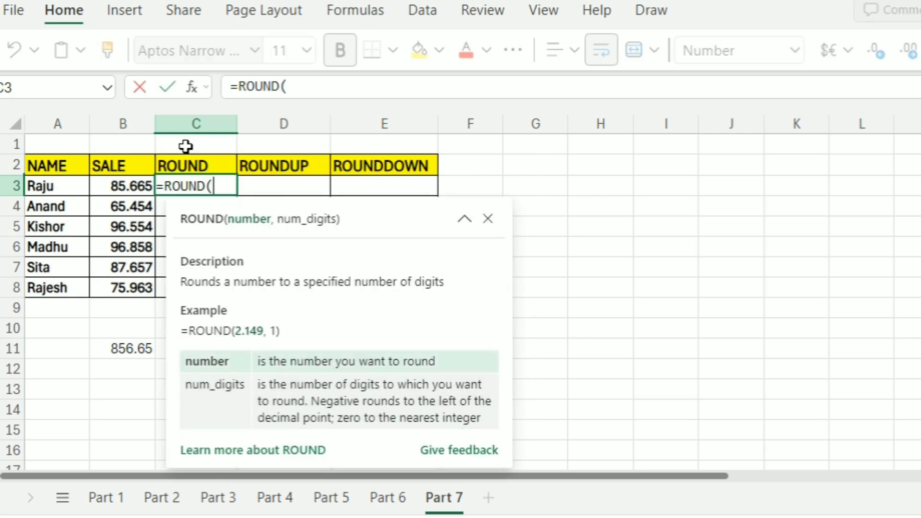
click(121, 186)
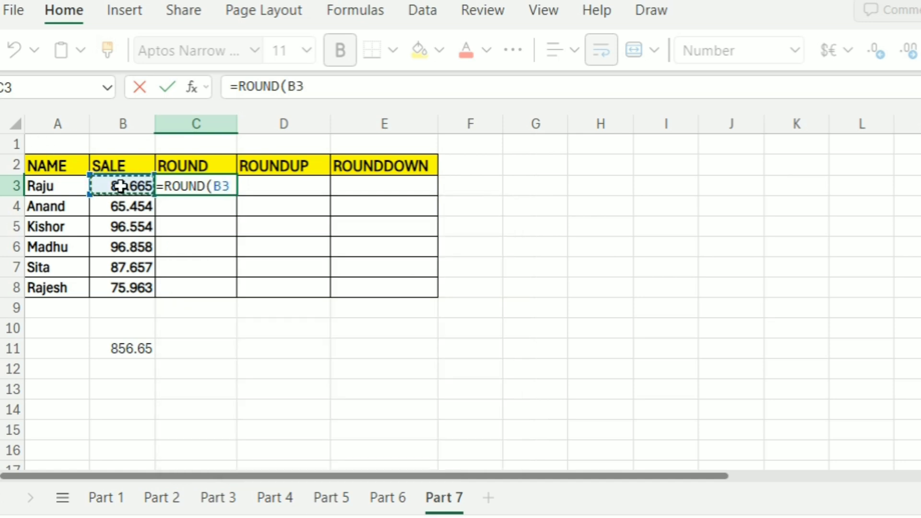
text(,)
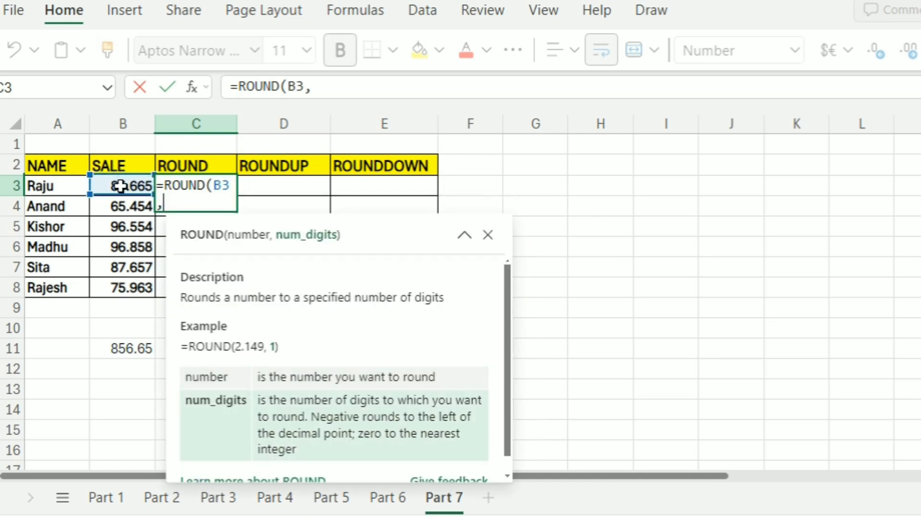
text(0)
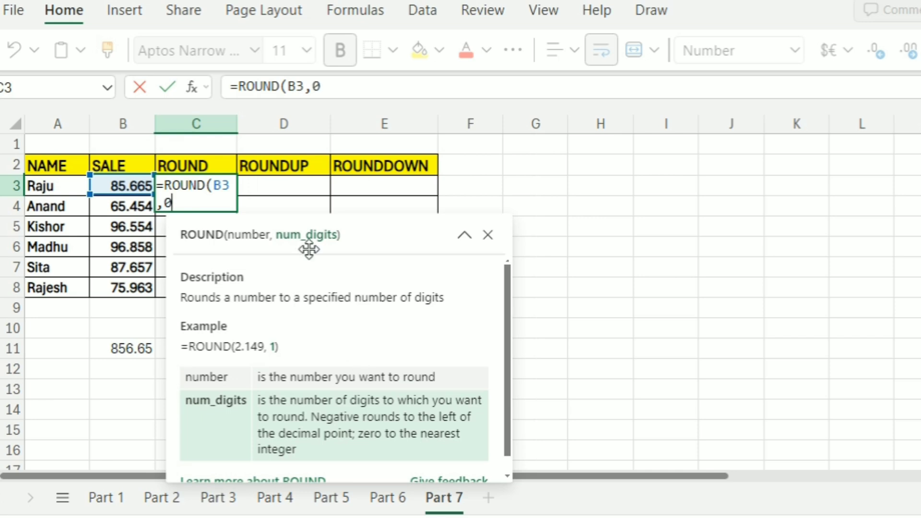
text())
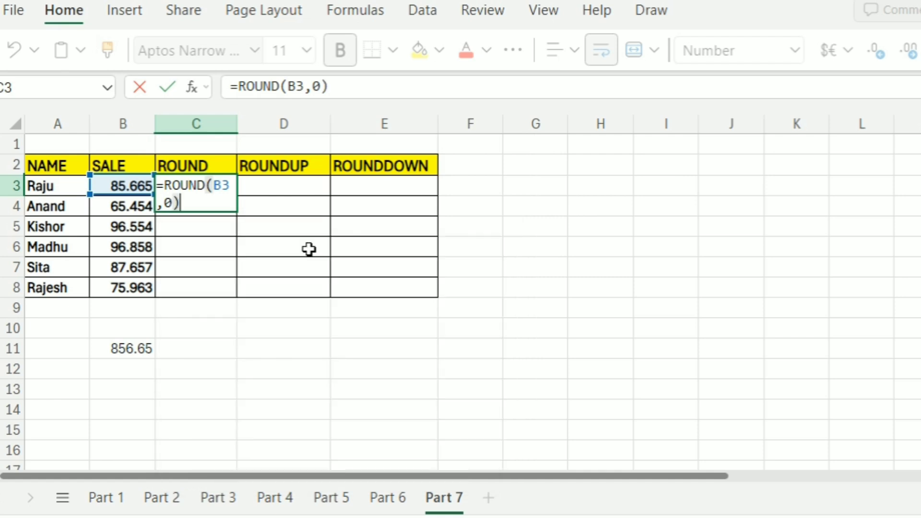
key(Return)
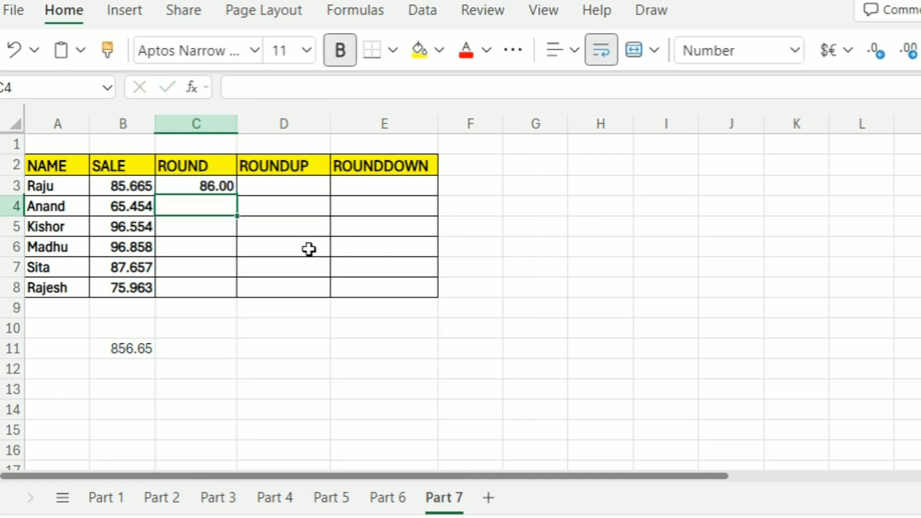
click(205, 190)
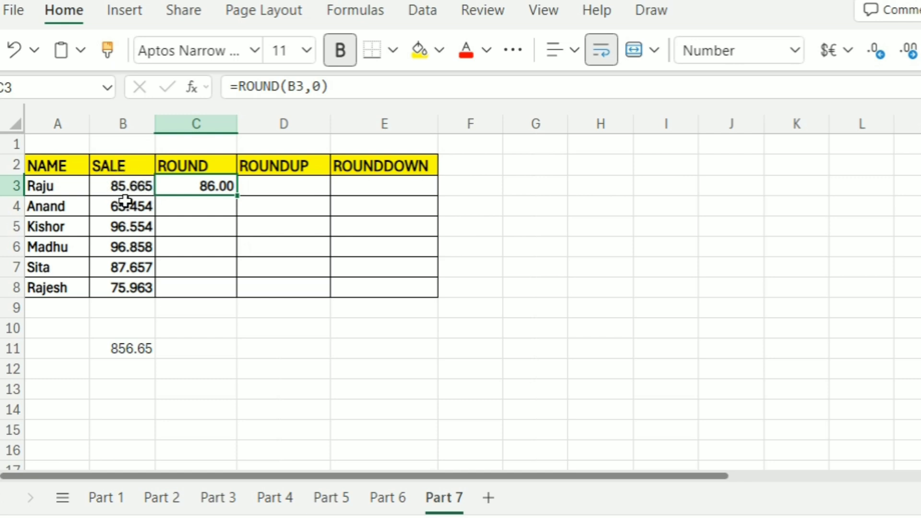
Step: Enter =ROUND(B4,1) in cell C4 to round the second sale value to one decimal place
click(209, 204)
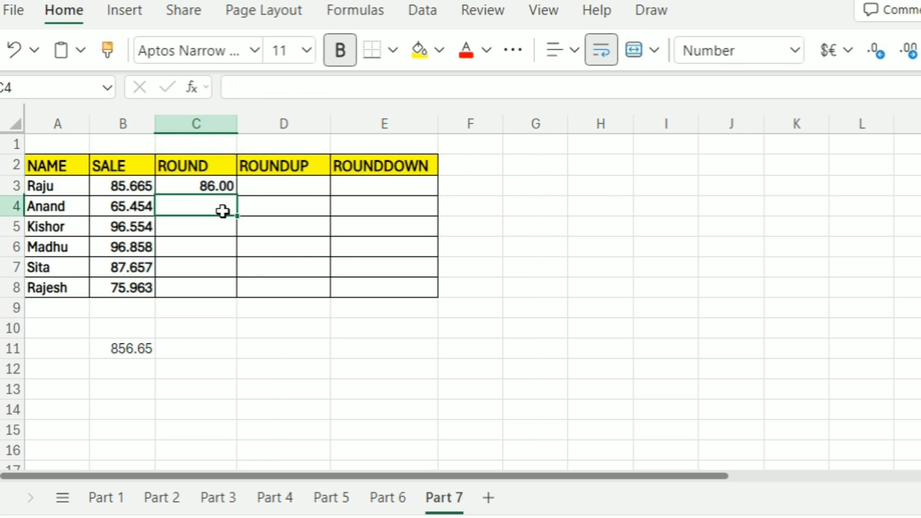
text(=roun)
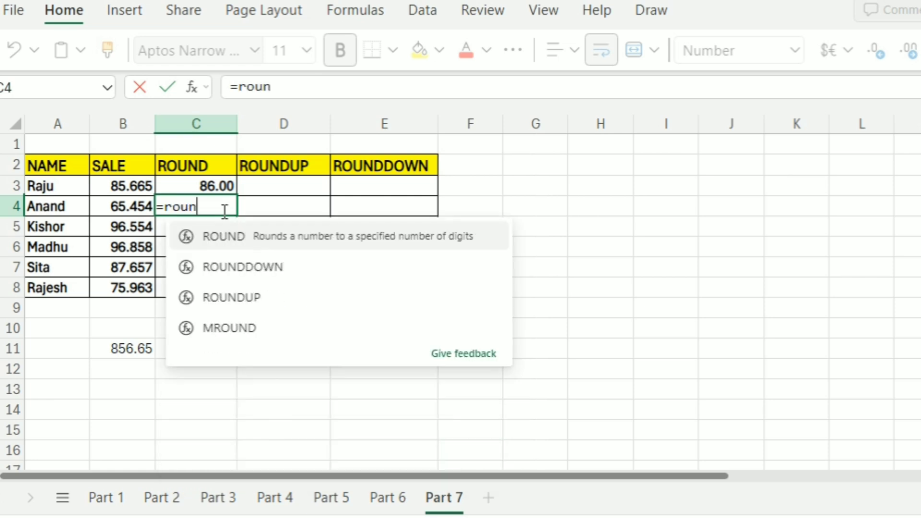
text(d()
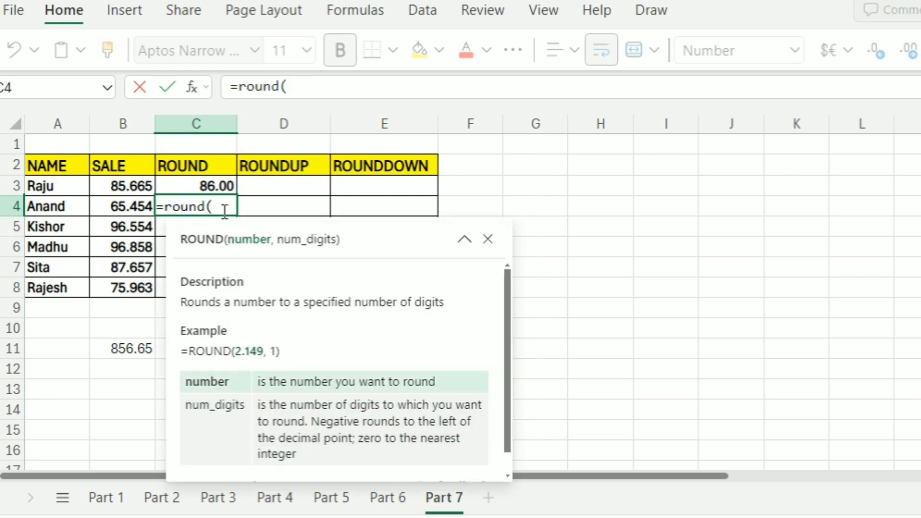
click(139, 204)
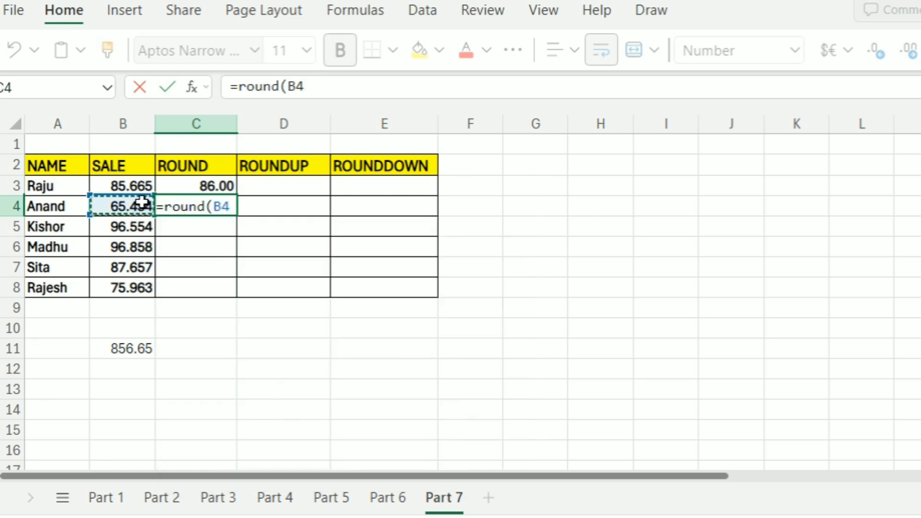
text(,1))
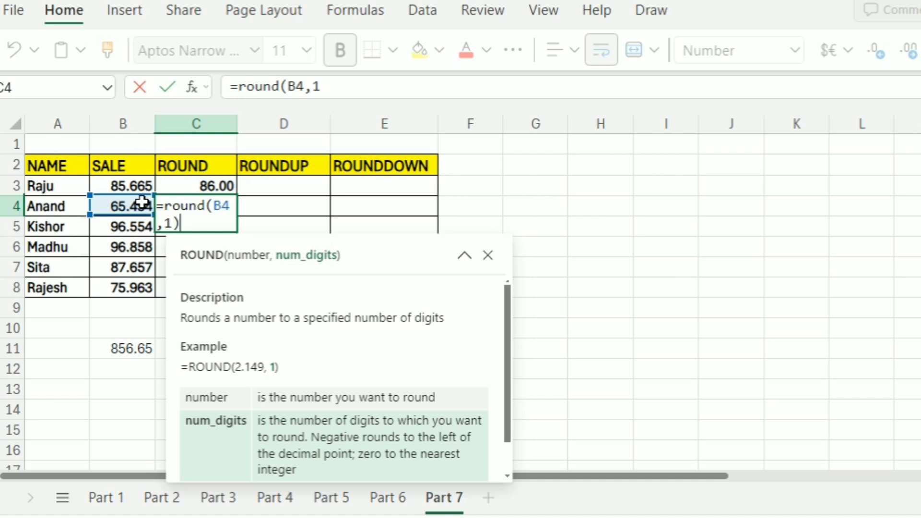
key(Return)
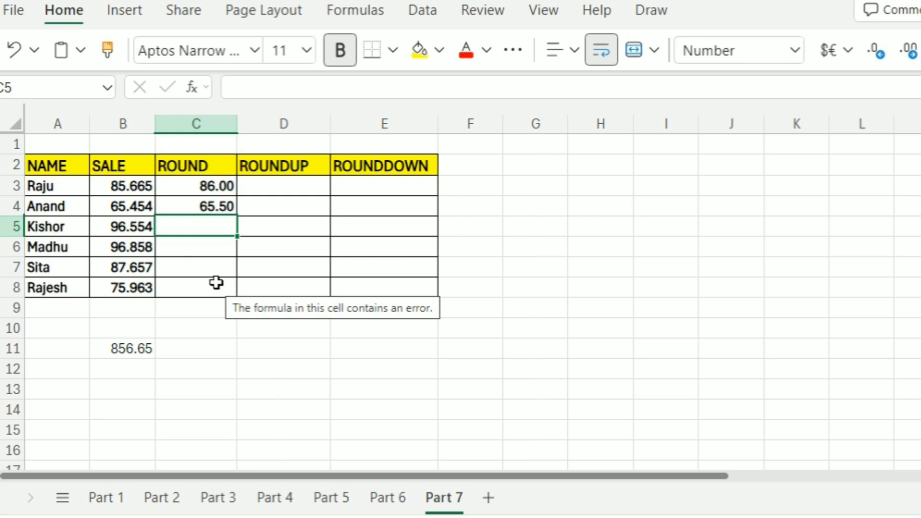
Step: Clear the formula from cell C4 and display the rounded value in C3 without decimal places
click(206, 207)
key(Delete)
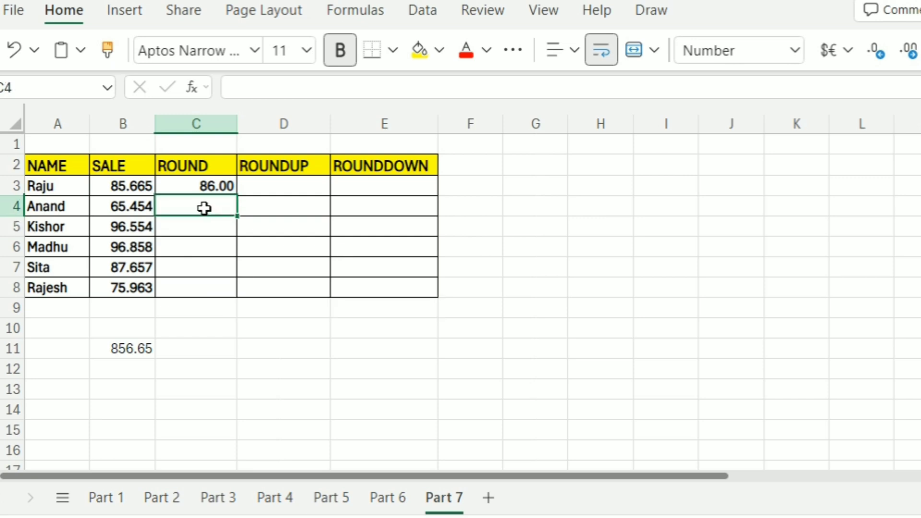
click(208, 185)
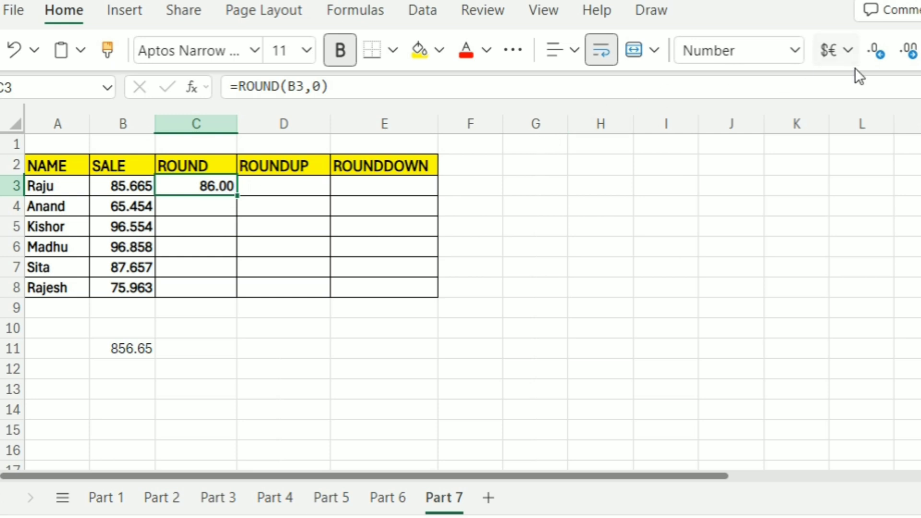
click(878, 57)
click(879, 57)
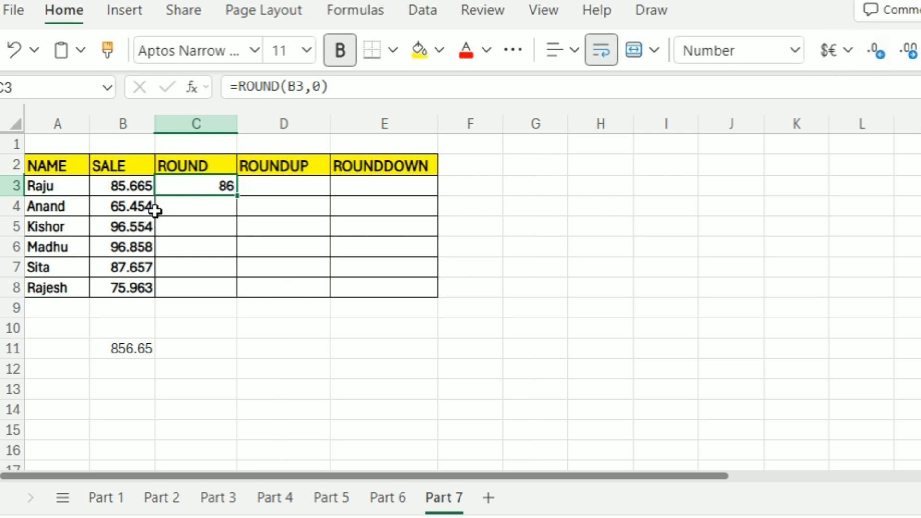
Step: Fill the ROUND formula from cell C3 down through C8
click(191, 208)
click(233, 190)
drag(237, 195, 228, 286)
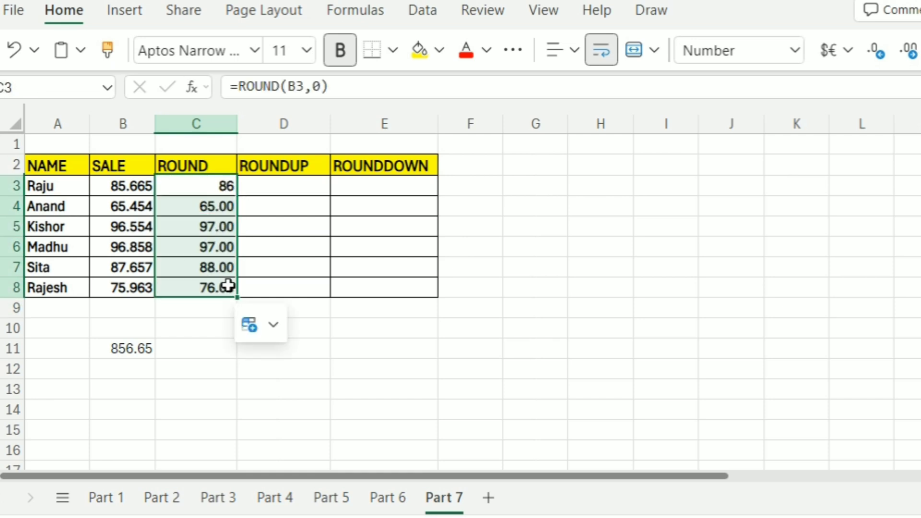
Step: Compare the ROUND results in C4:C8 with the original sale values in column B
click(205, 209)
click(114, 208)
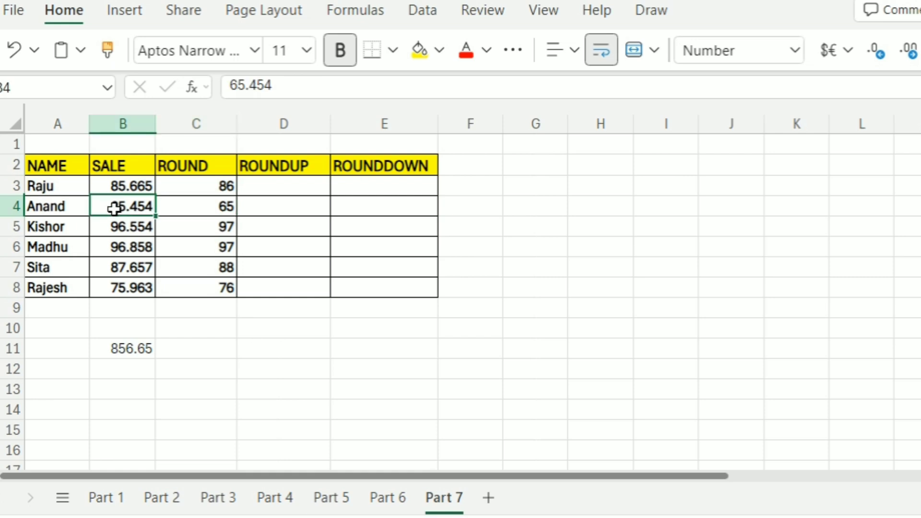
click(217, 207)
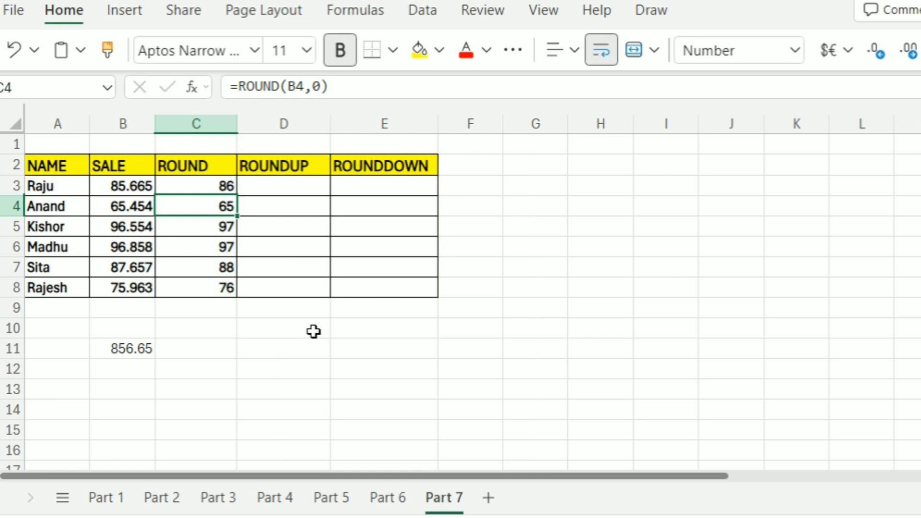
click(223, 231)
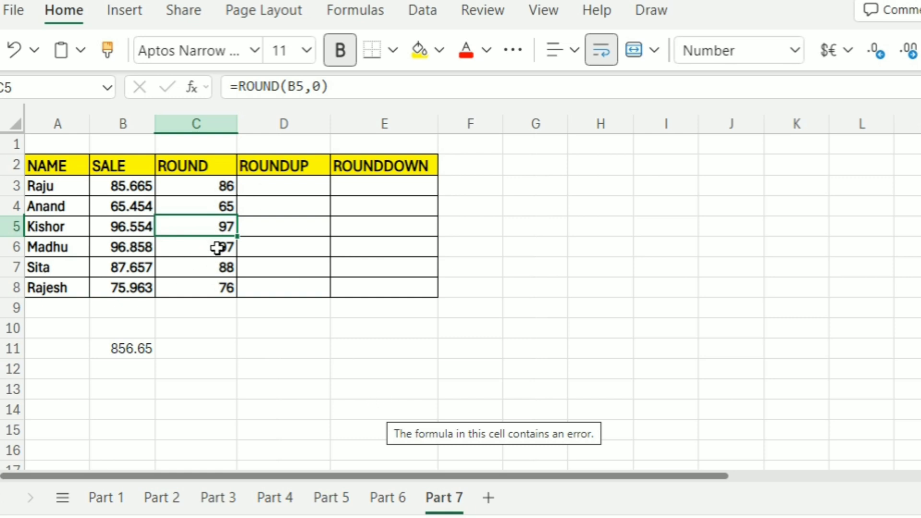
click(219, 265)
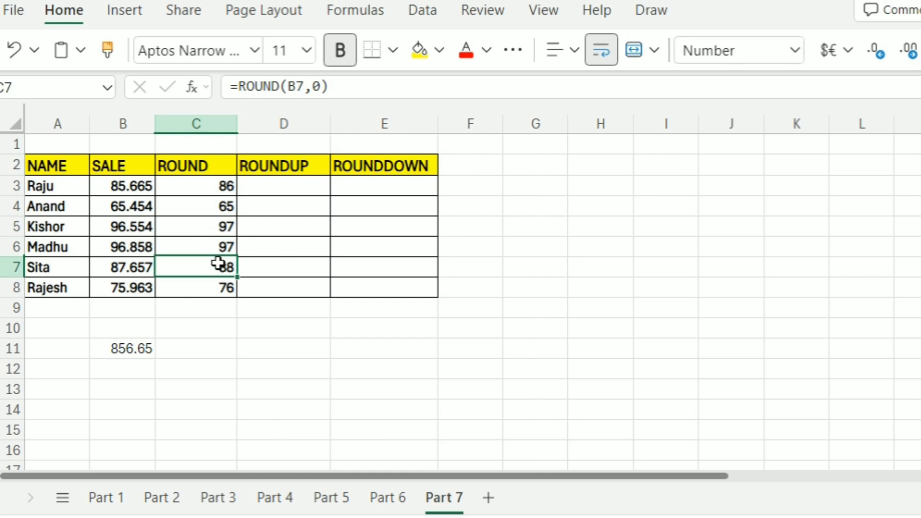
click(225, 302)
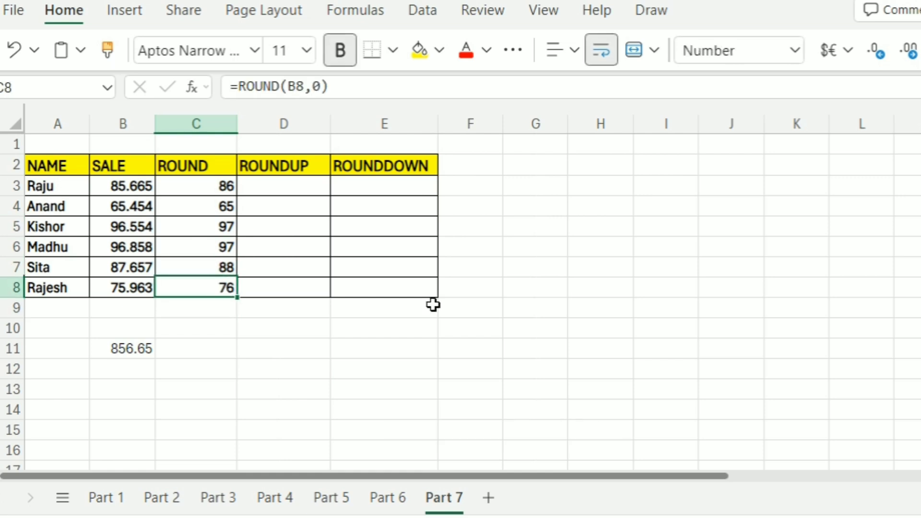
Step: Enter the formula =C3*10 in cell C11 to multiply the first rounded value by 10
click(210, 353)
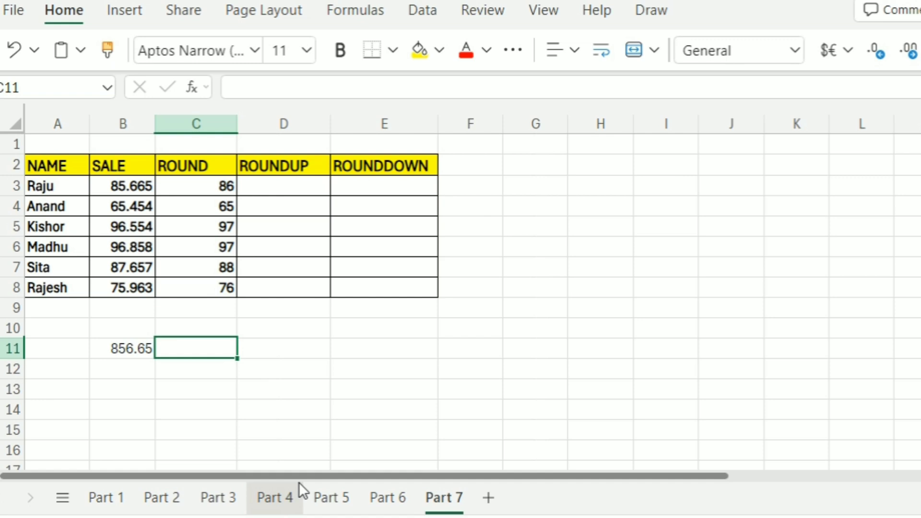
click(210, 190)
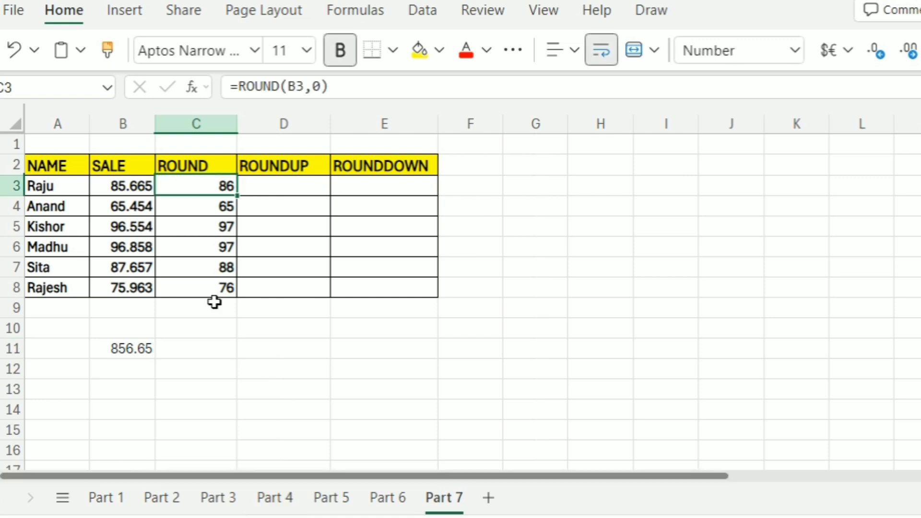
click(205, 351)
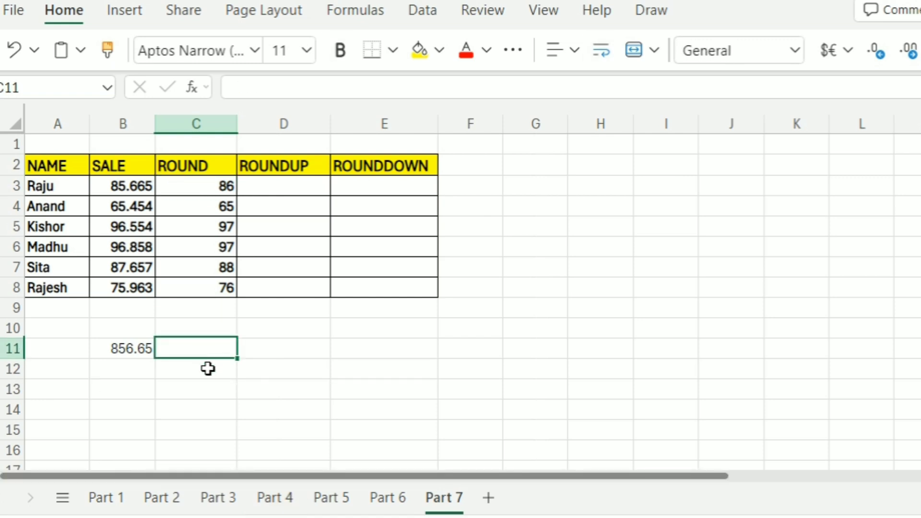
text(=)
click(221, 188)
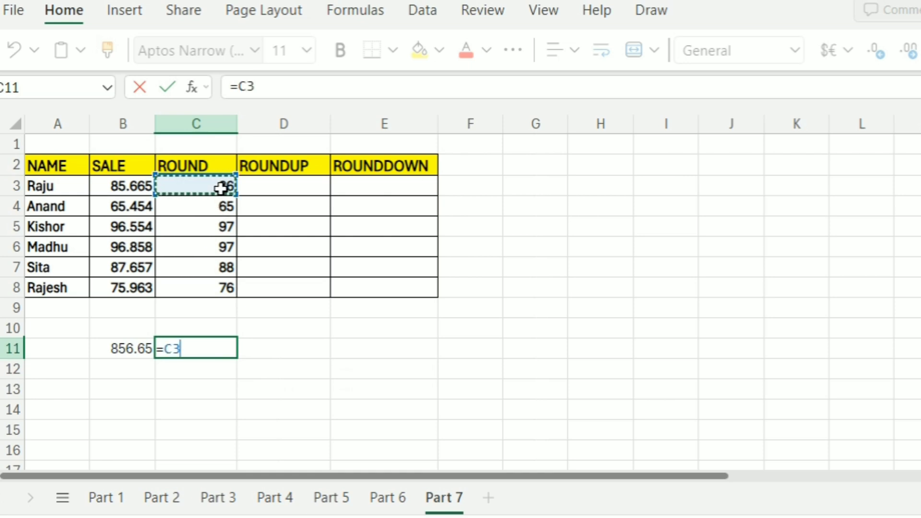
text(*10)
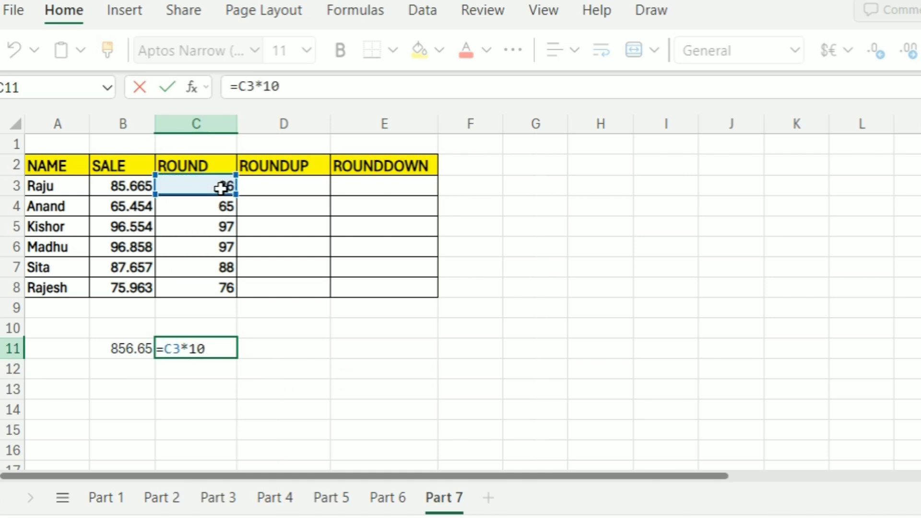
key(Return)
click(215, 353)
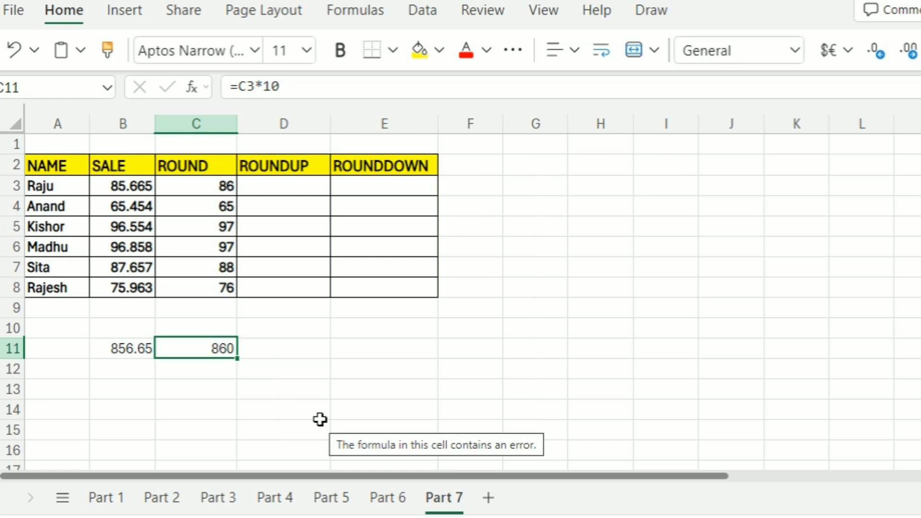
Step: Enter =ROUNDUP(B3,0) in cell D3 to round the first sale value up to a whole number
click(306, 192)
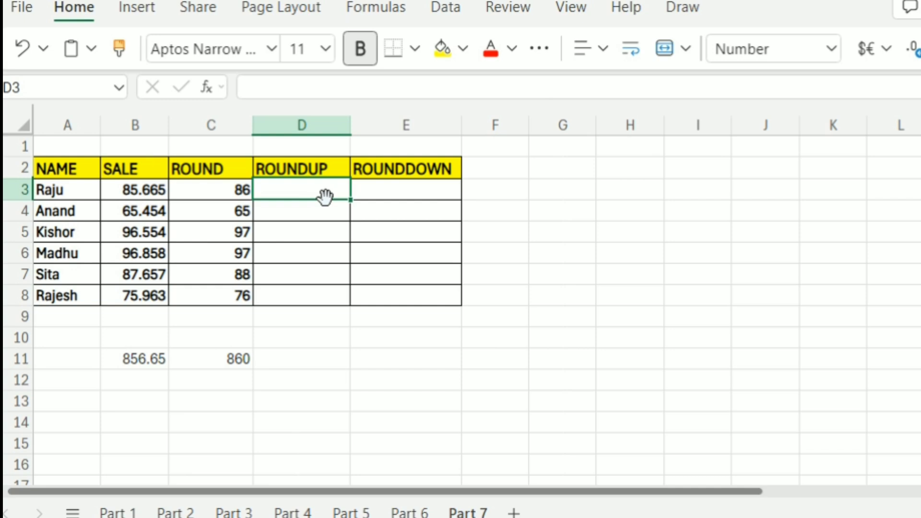
click(228, 190)
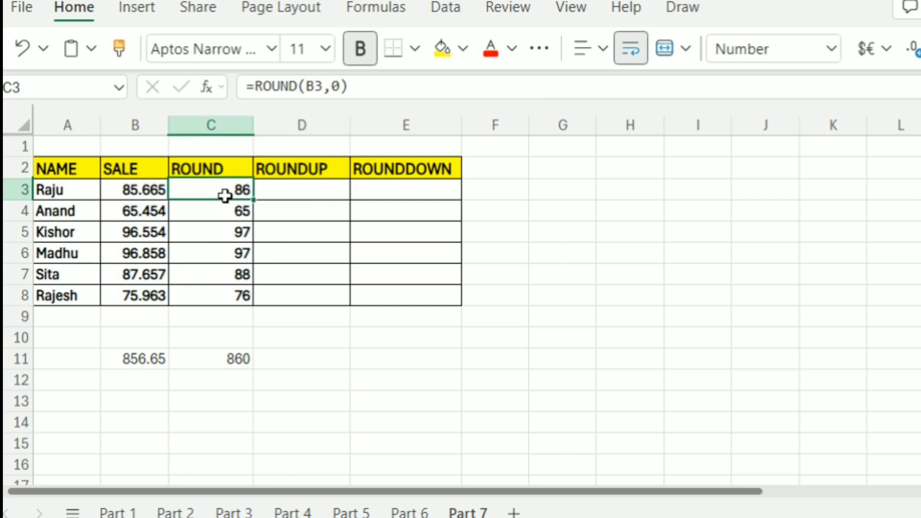
click(324, 195)
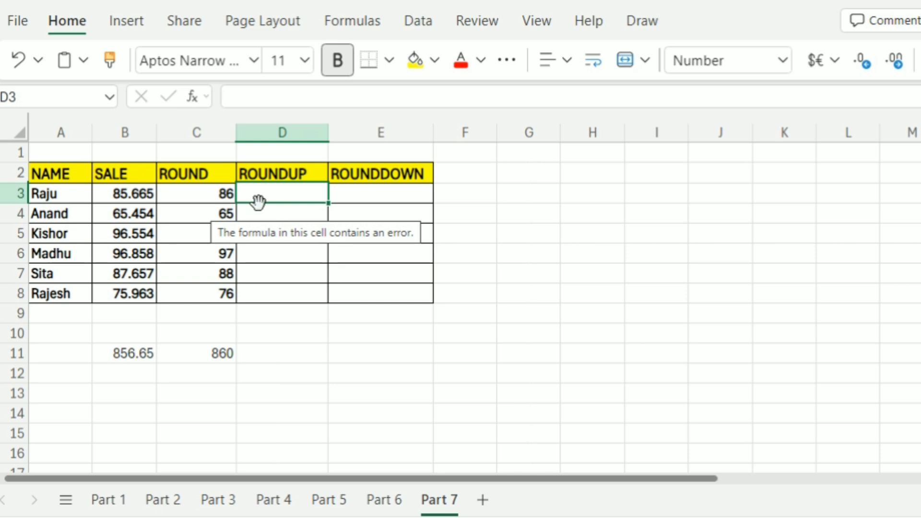
text(=)
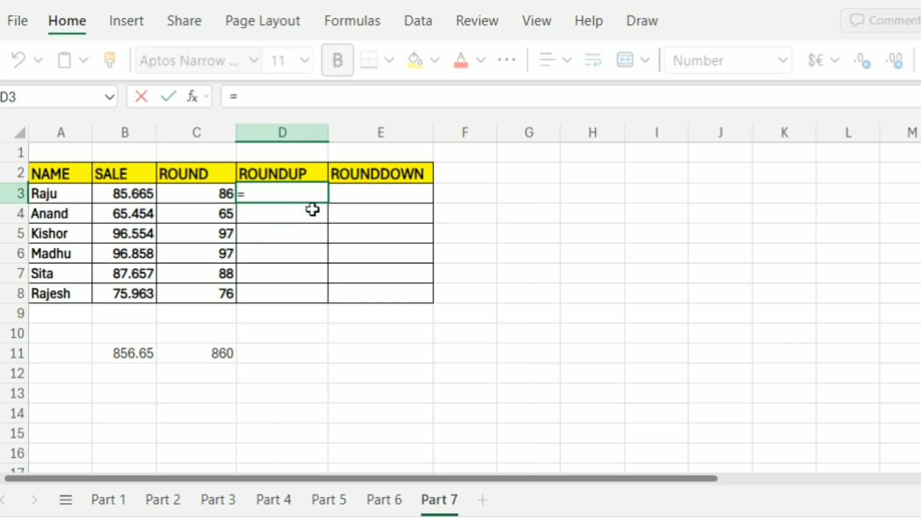
text(round)
key(Down)
key(Down)
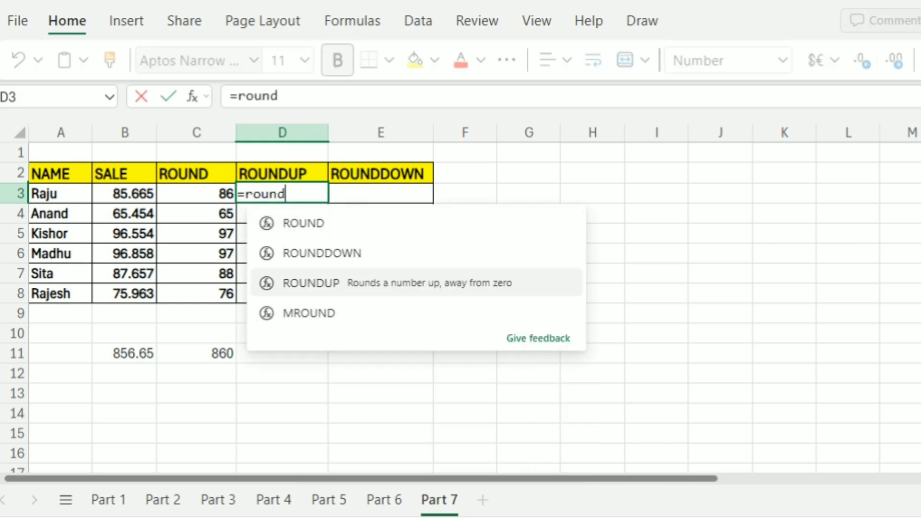
key(Tab)
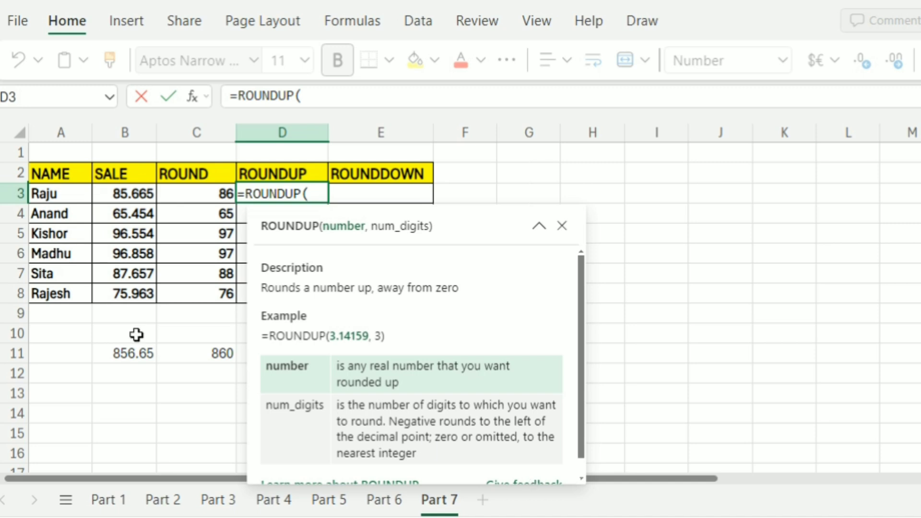
click(135, 198)
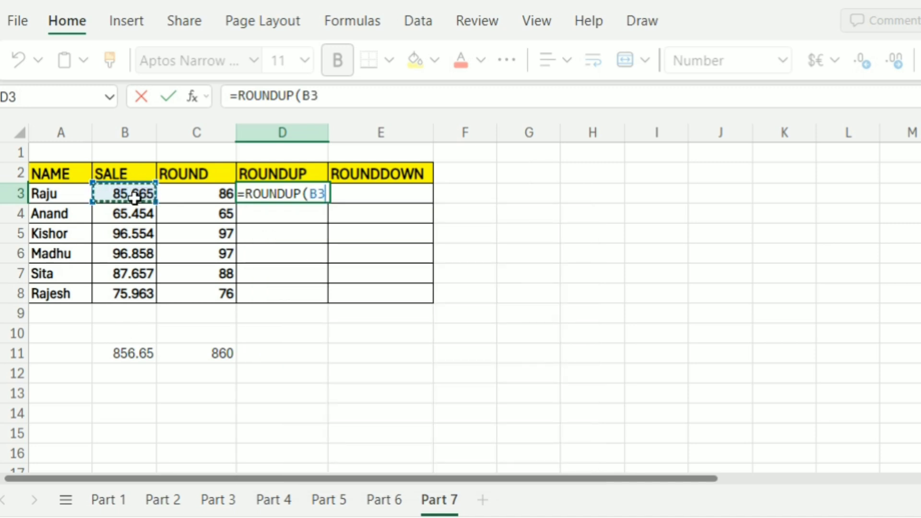
text(,0)
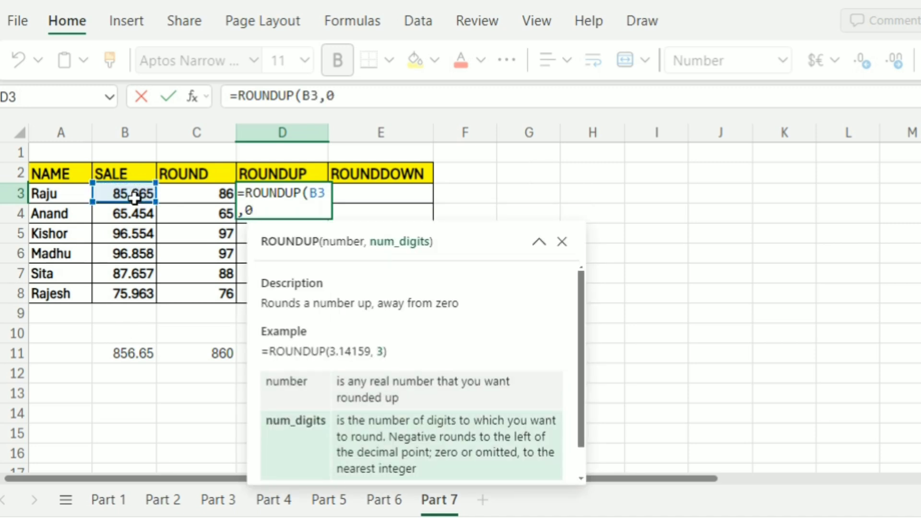
text())
key(Return)
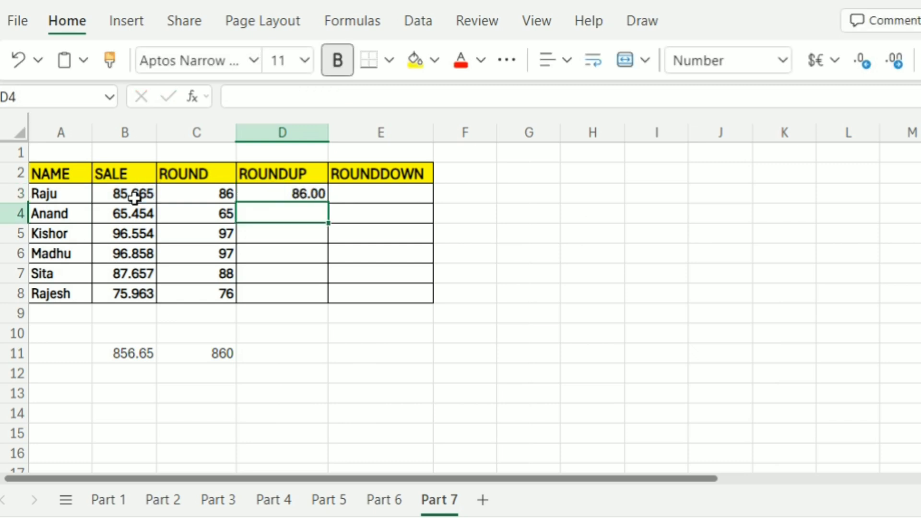
click(285, 192)
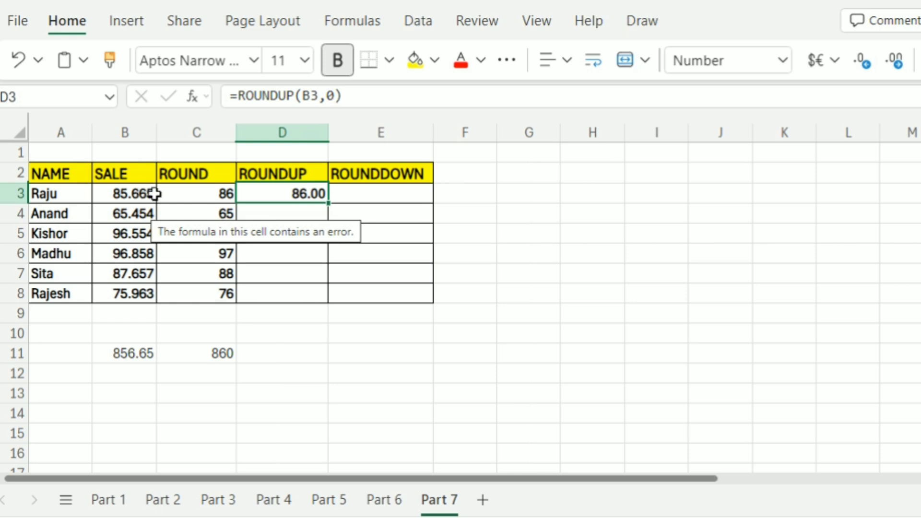
Step: Enter =ROUNDUP(B4,0) in cell D4 to round the second sale value up to a whole number
click(271, 213)
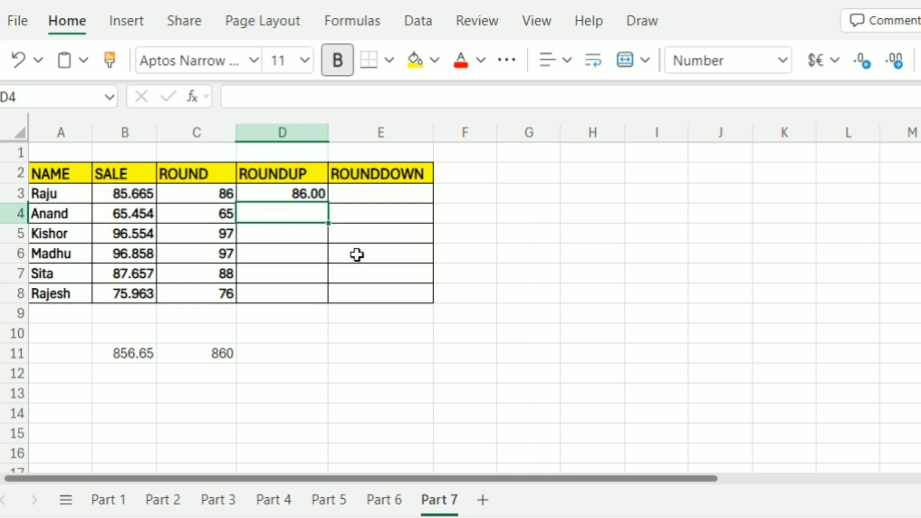
text(=)
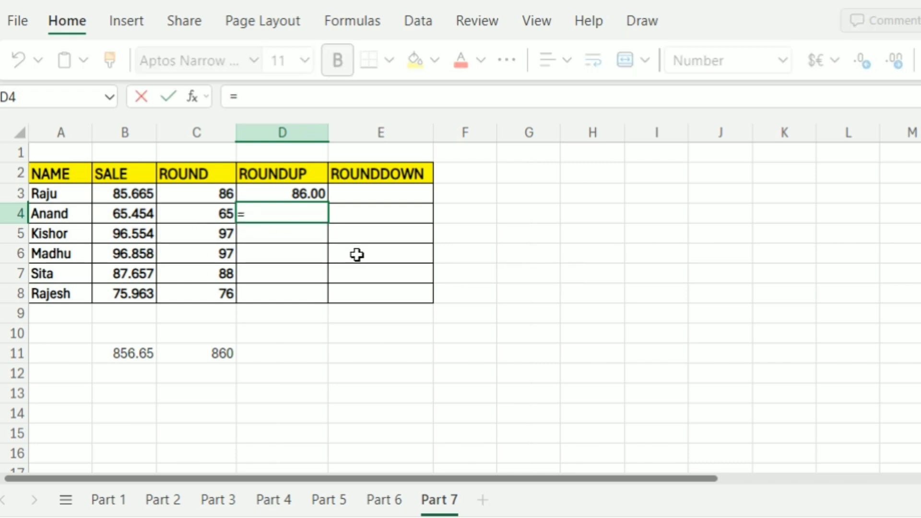
text(rou)
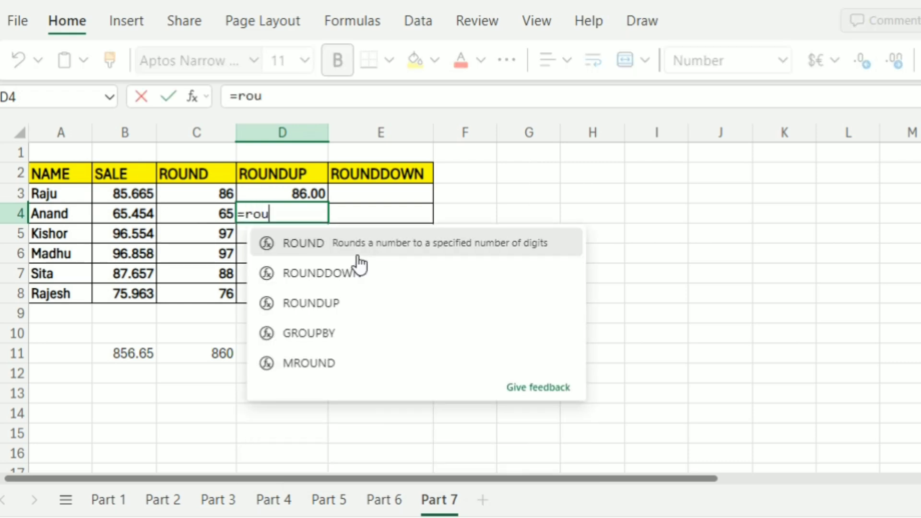
key(Down)
key(Tab)
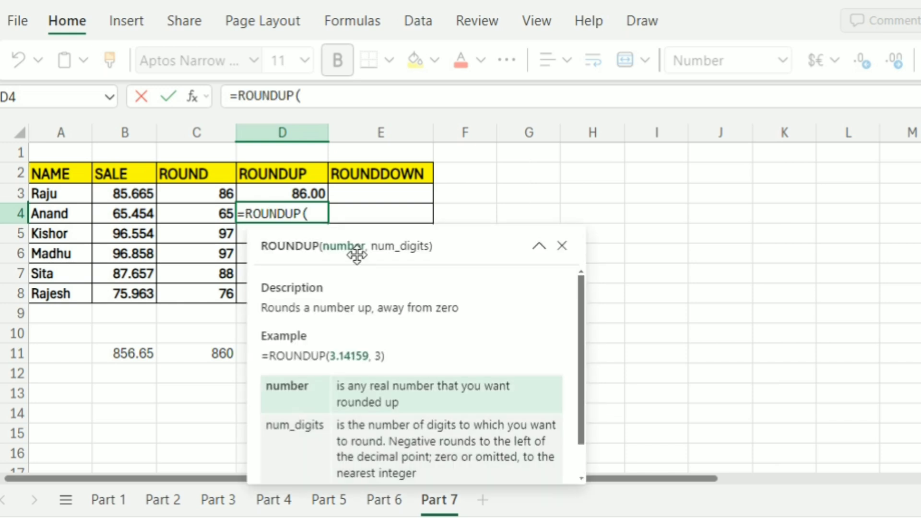
click(117, 217)
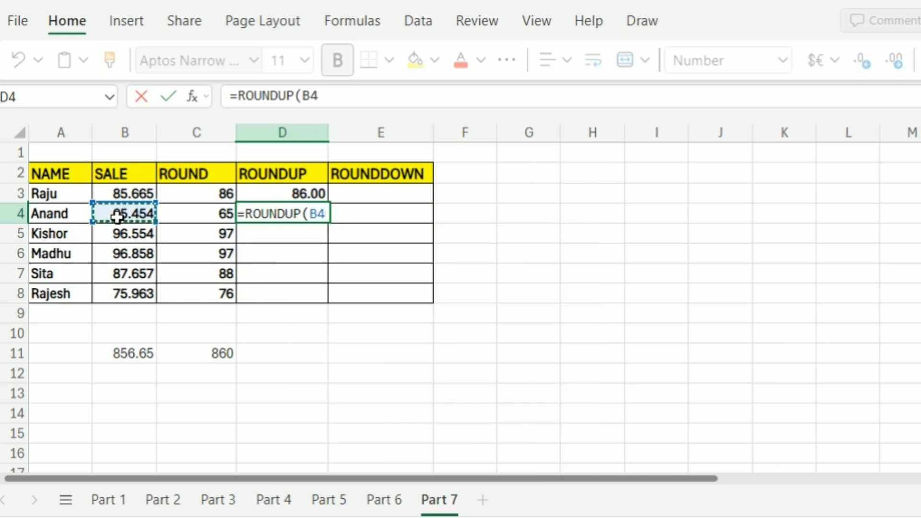
text(,)
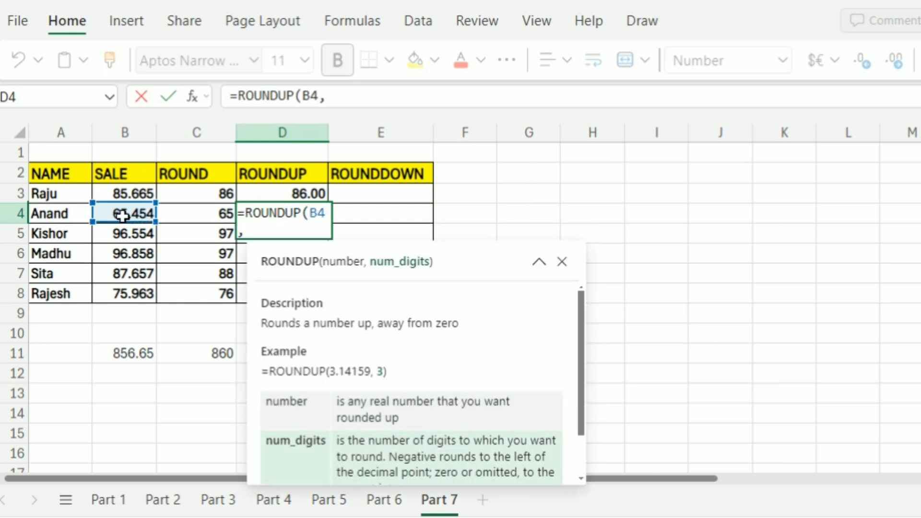
text(0))
key(Return)
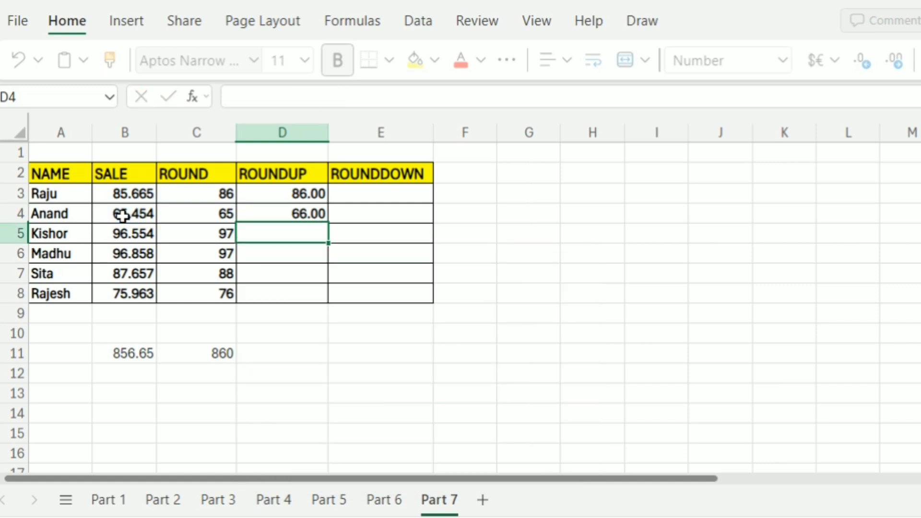
Step: Fill the ROUNDUP formula from D4 down through D8 and display D3:D8 without decimal places
click(301, 215)
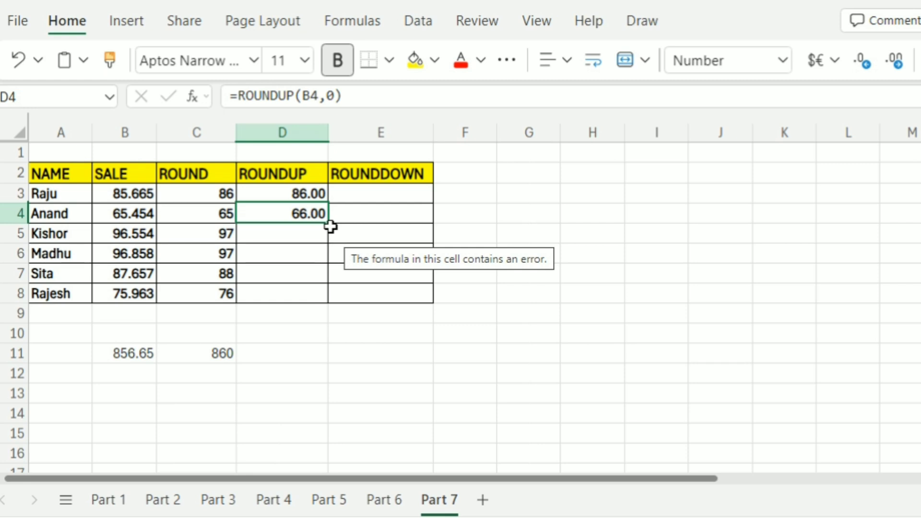
drag(326, 226, 321, 294)
drag(317, 192, 302, 294)
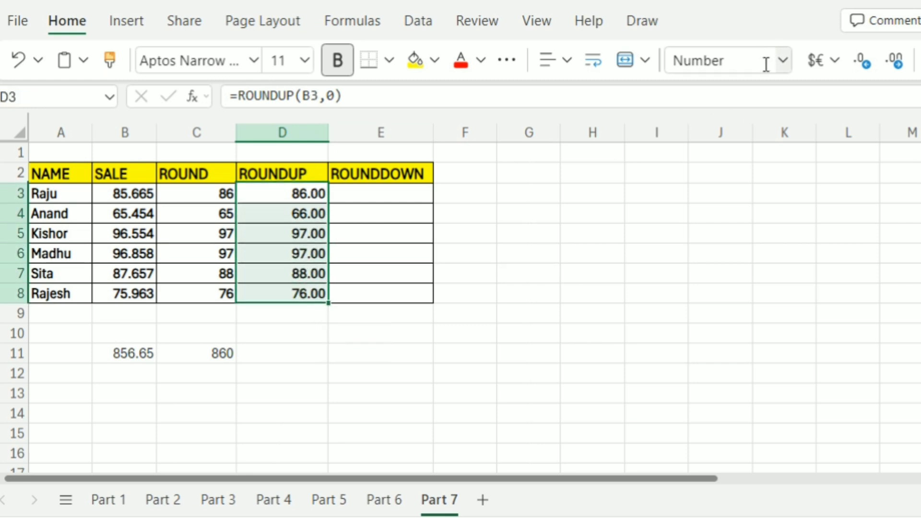
click(862, 62)
click(862, 62)
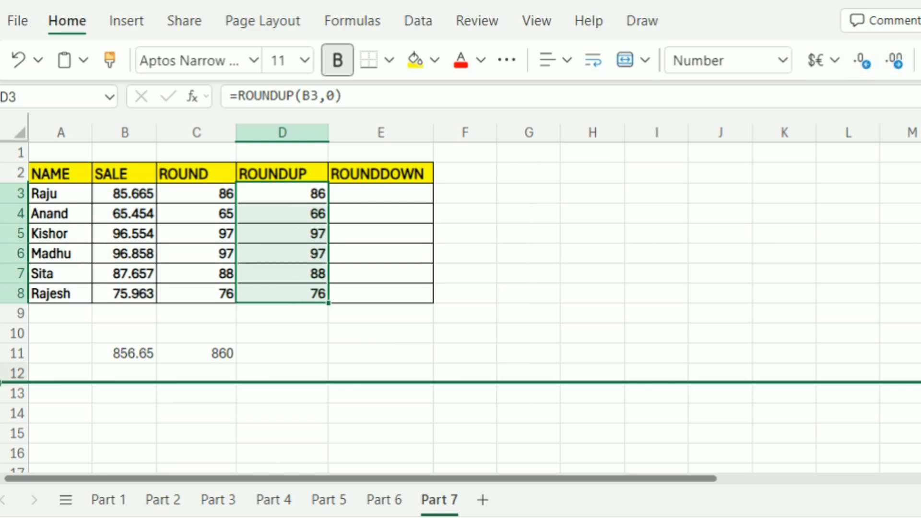
click(274, 361)
click(306, 293)
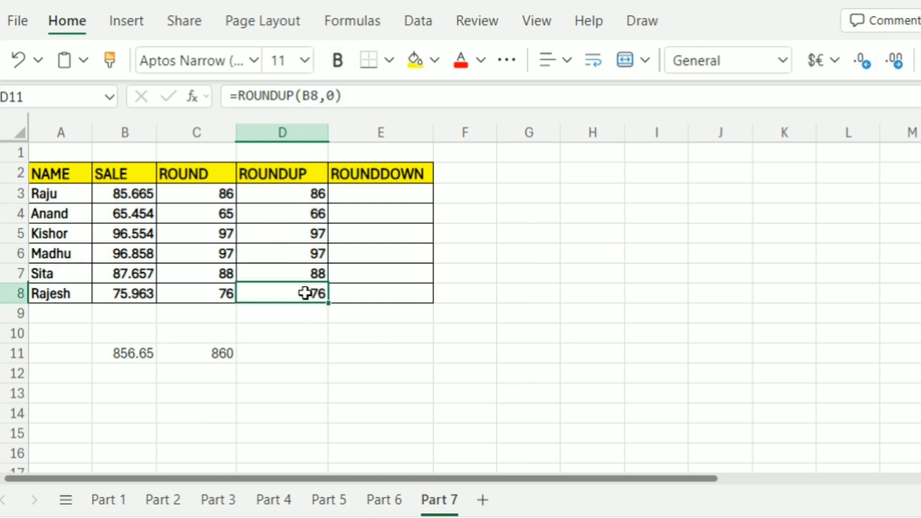
mouse_move(537, 517)
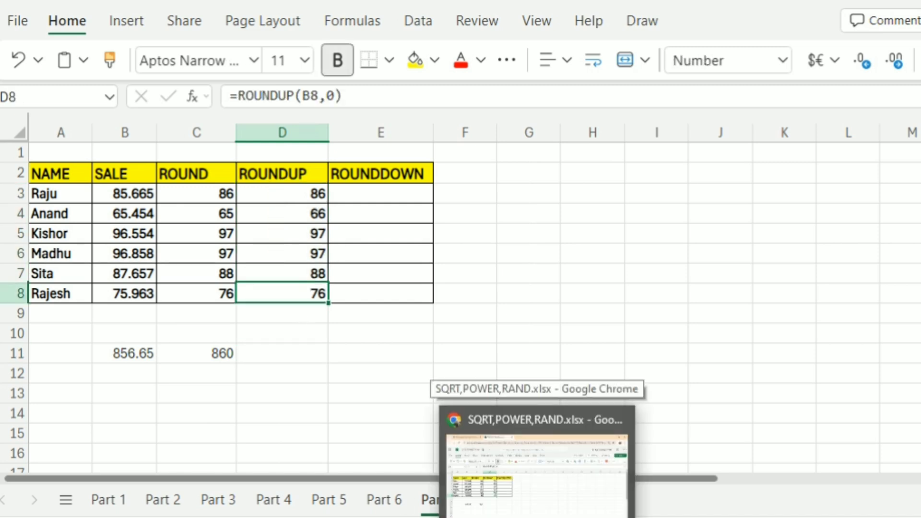
click(300, 336)
click(312, 214)
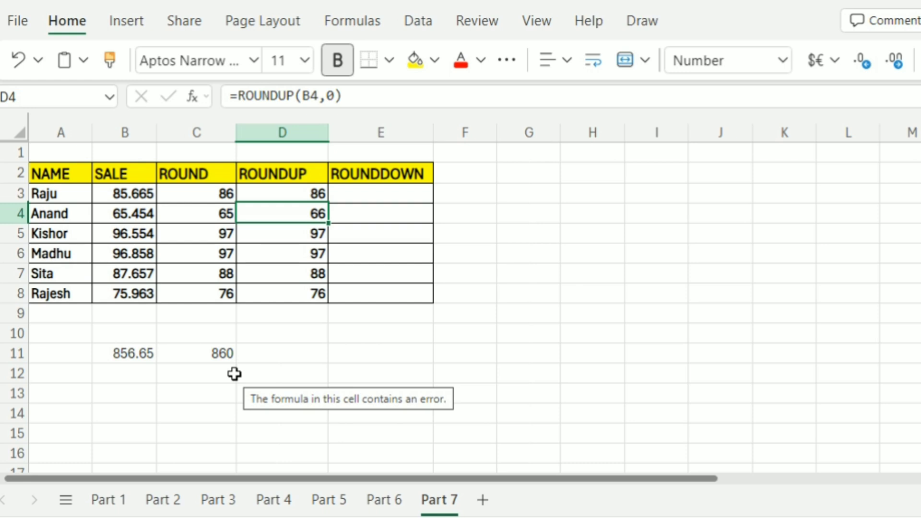
click(298, 325)
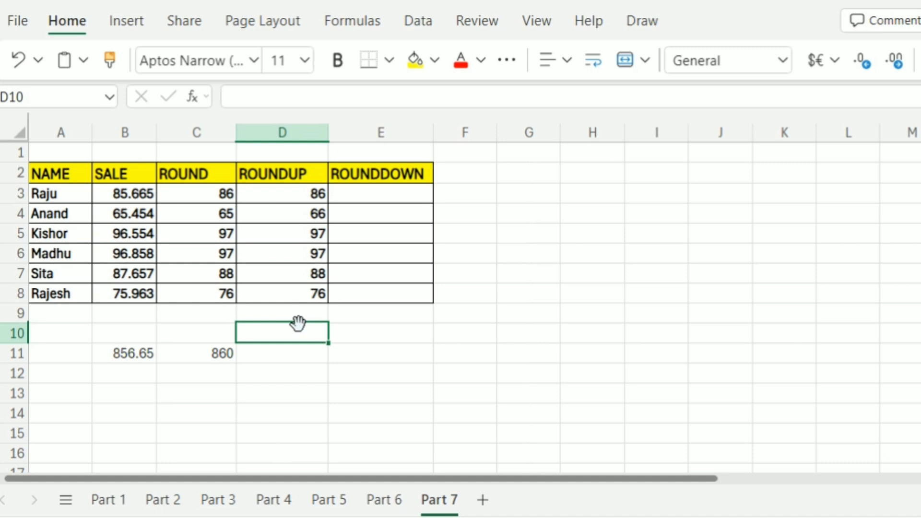
click(309, 278)
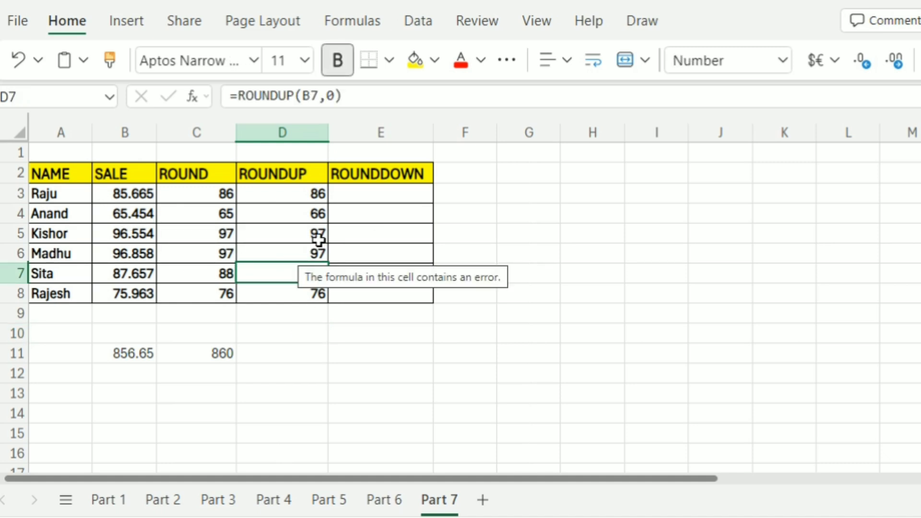
Step: Enter =ROUNDDOWN(B3,0) in cell E3 to round the first sale value down to a whole number
click(369, 194)
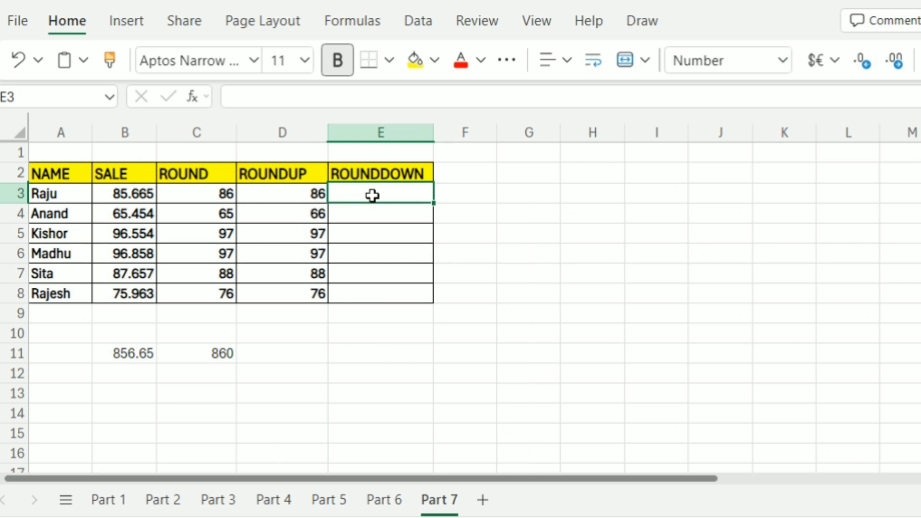
text(=r)
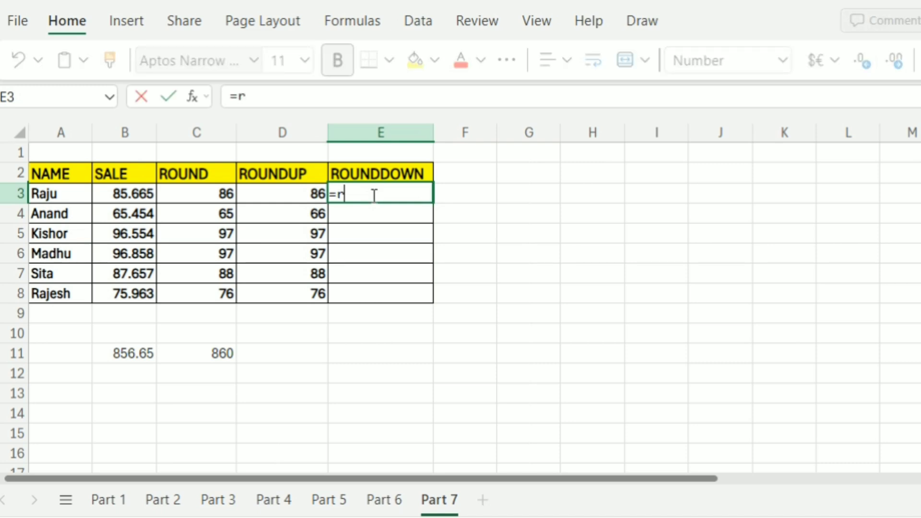
text(ound)
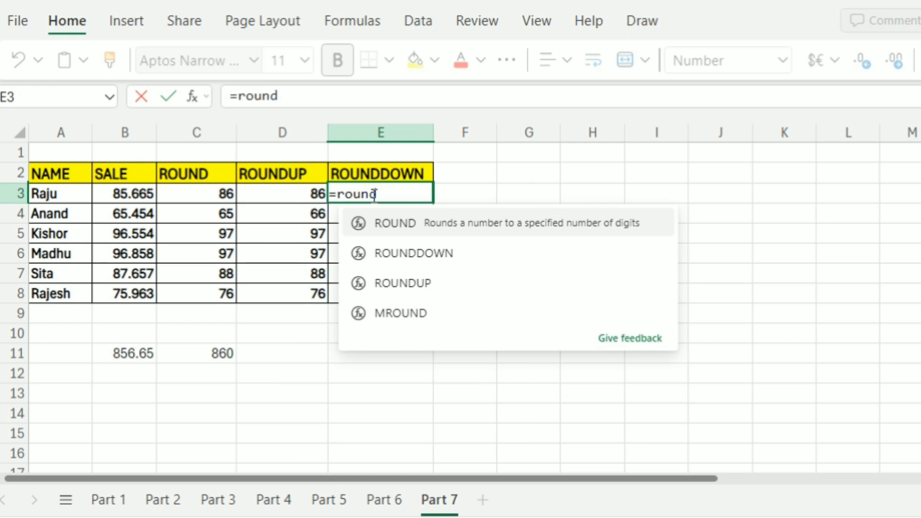
key(Down)
key(Tab)
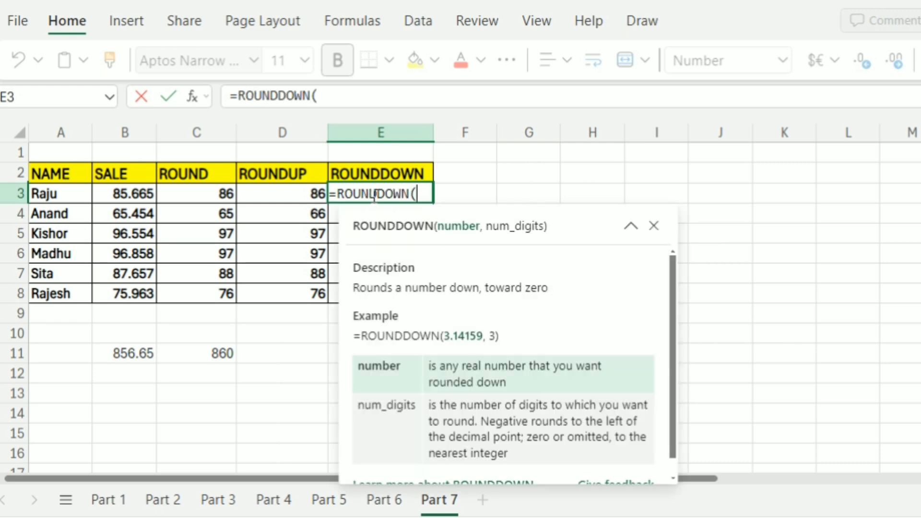
click(118, 194)
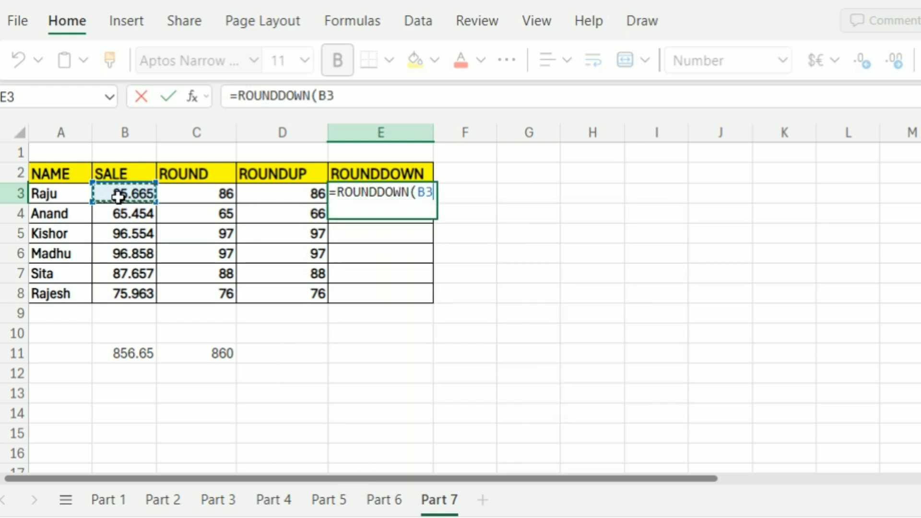
text(,0))
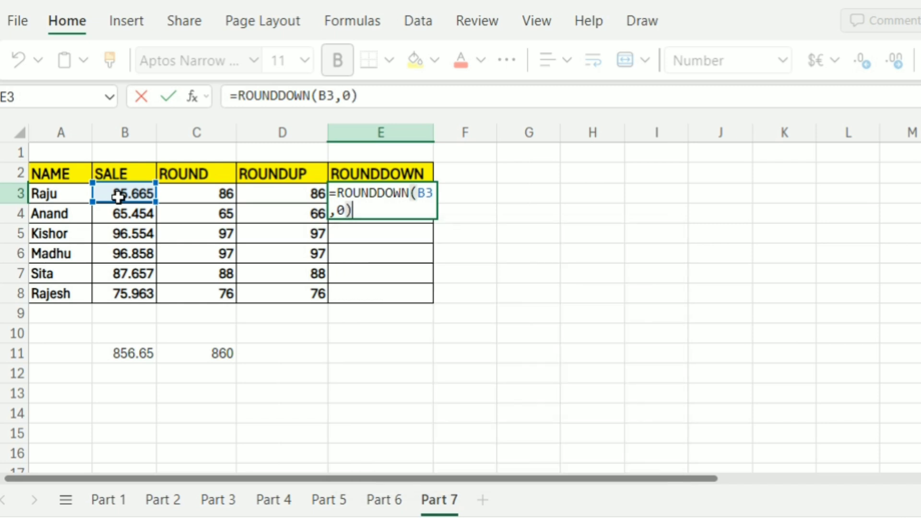
key(Return)
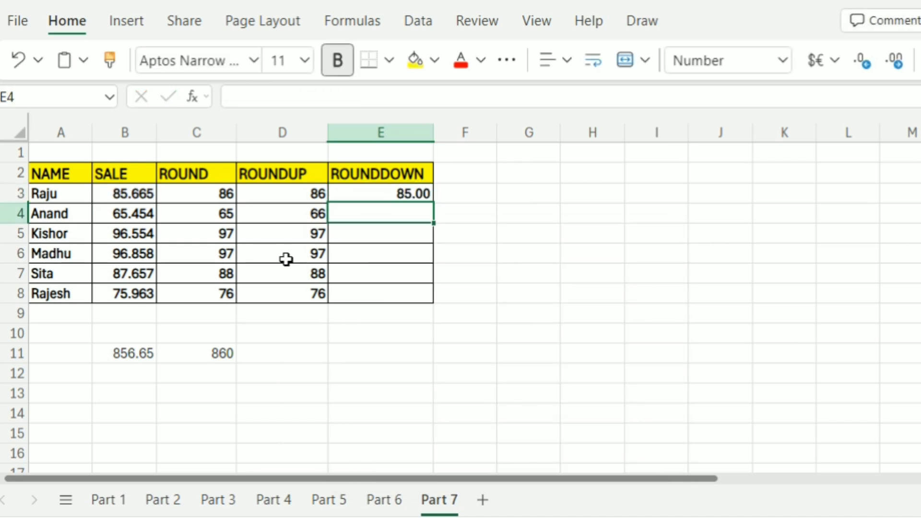
Step: Fill the ROUNDDOWN formula from E3 down through E8 and display E3:E8 without decimal places
click(396, 195)
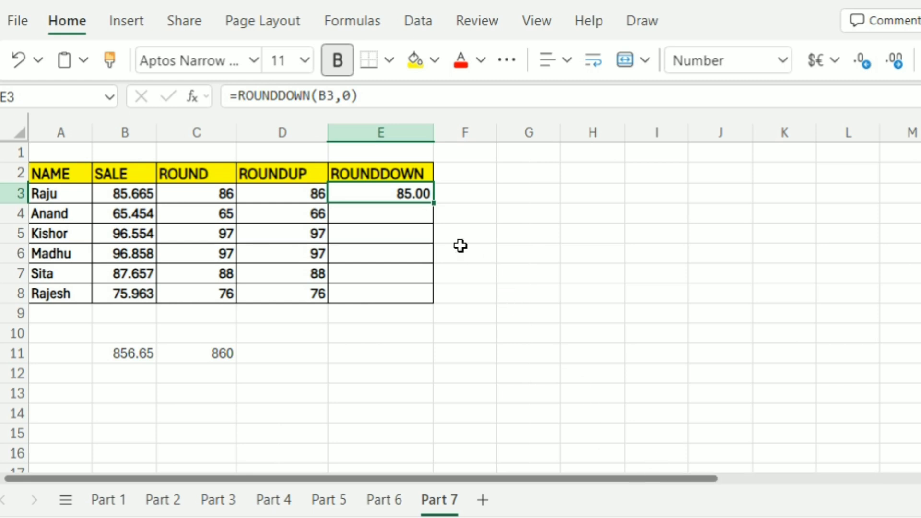
drag(434, 204, 419, 293)
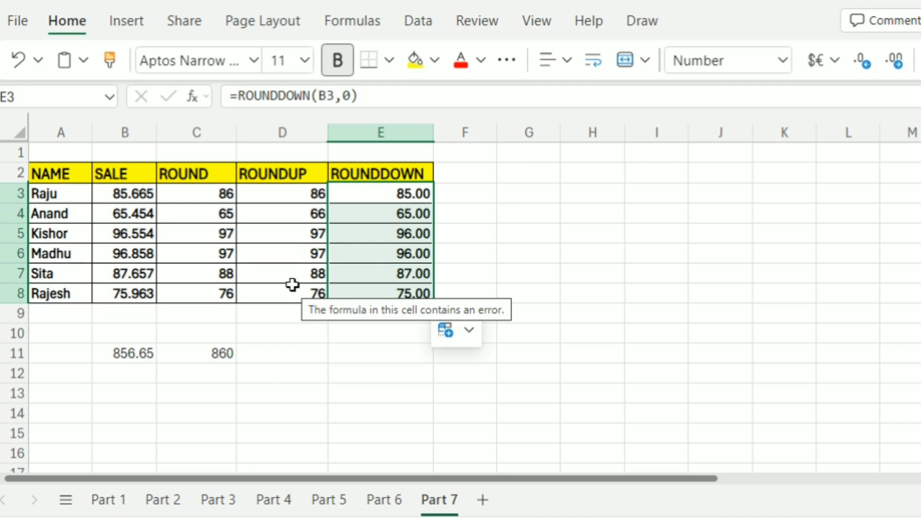
drag(382, 194, 395, 292)
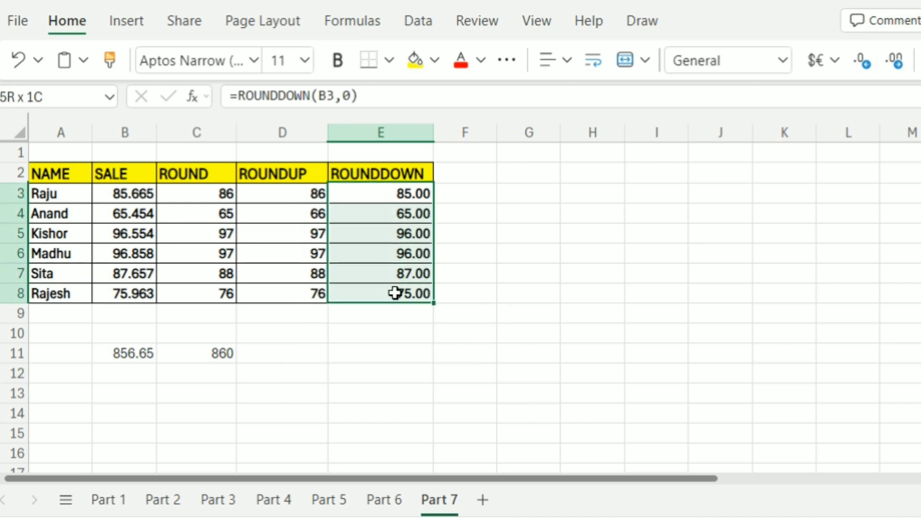
click(853, 67)
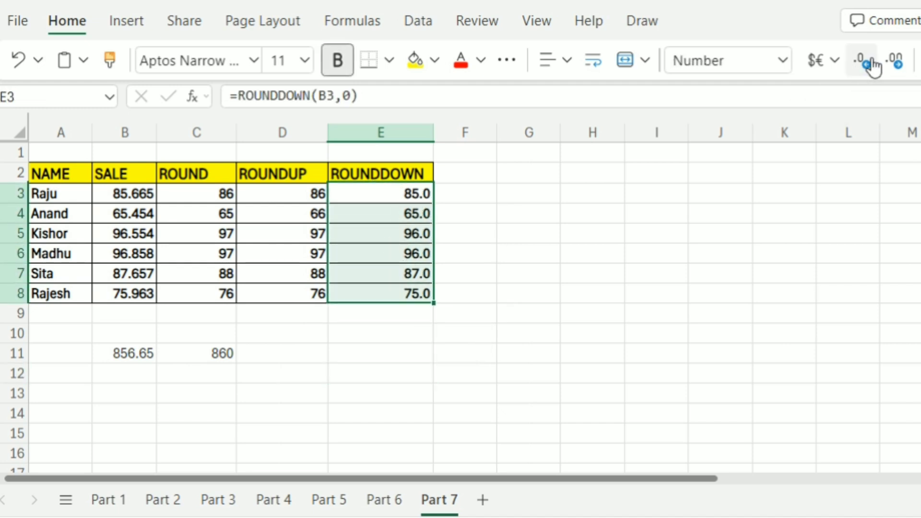
click(854, 67)
click(387, 351)
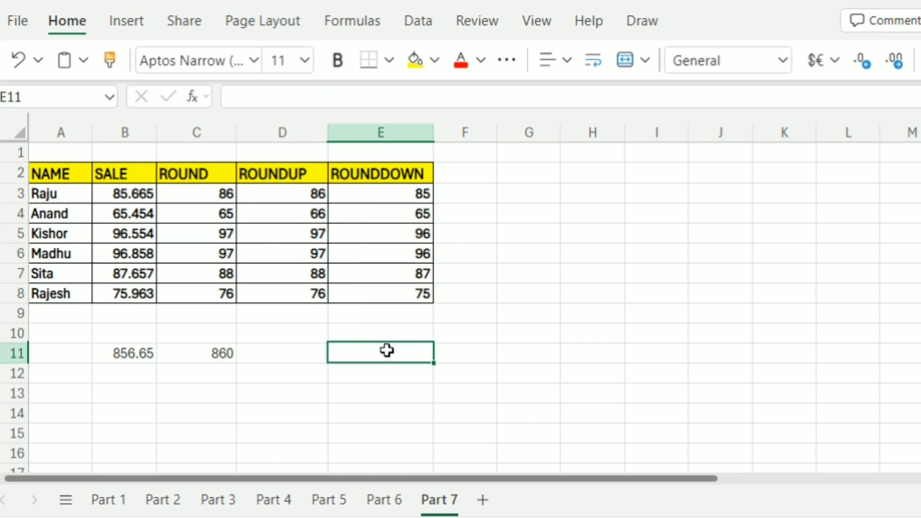